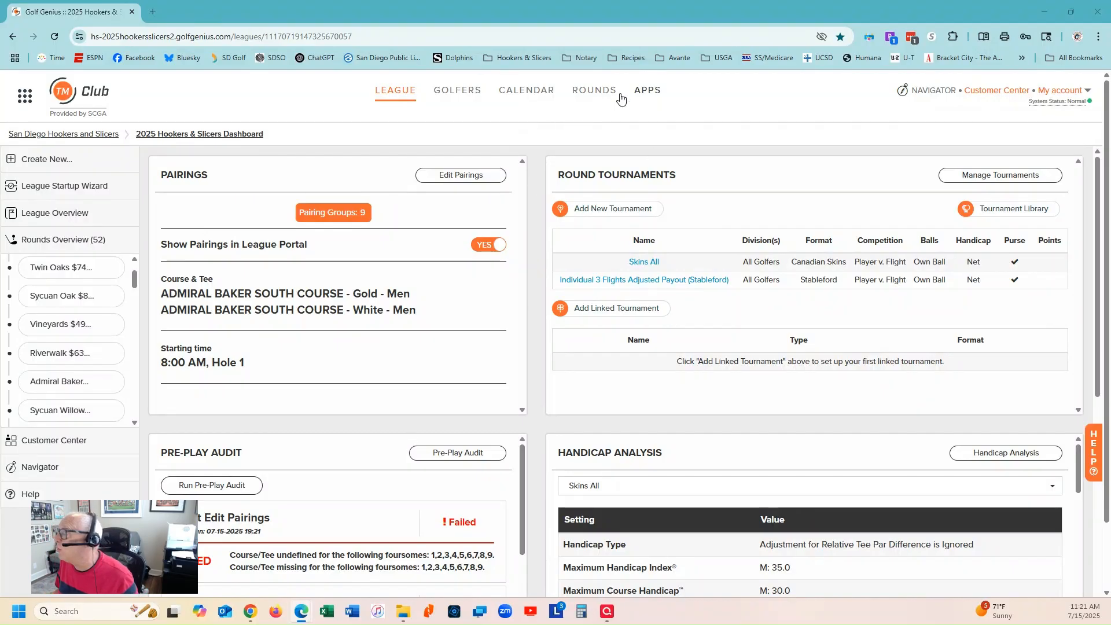
- Open the scorecard printing page for the July 16 Admiral Baker North 8am $76 (MP) round and look through the available scorecards
left_click(587, 91)
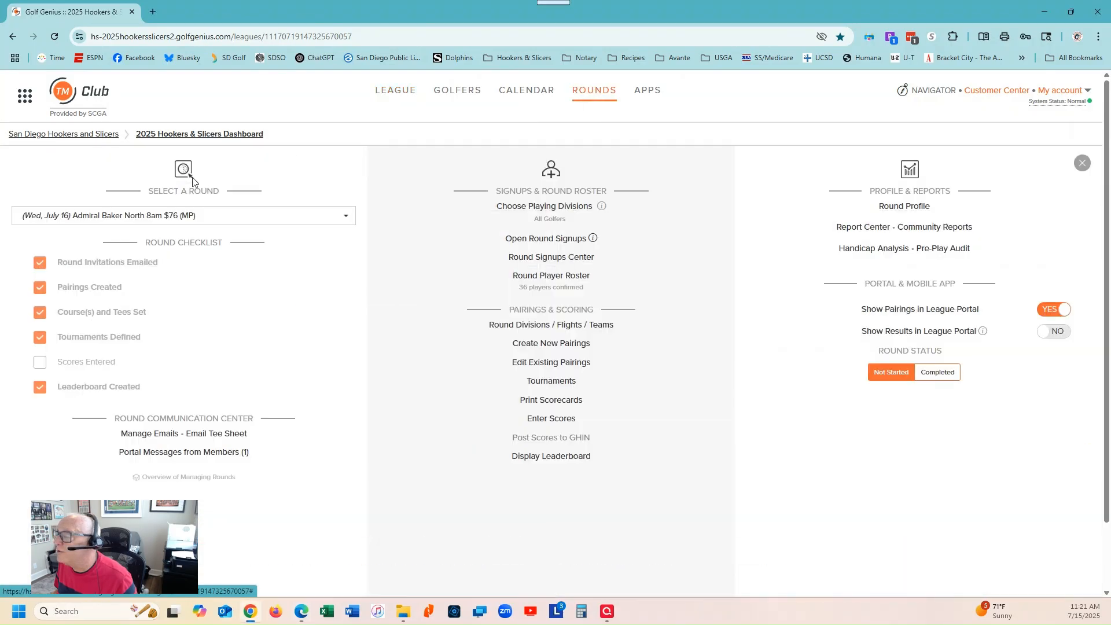
left_click(259, 220)
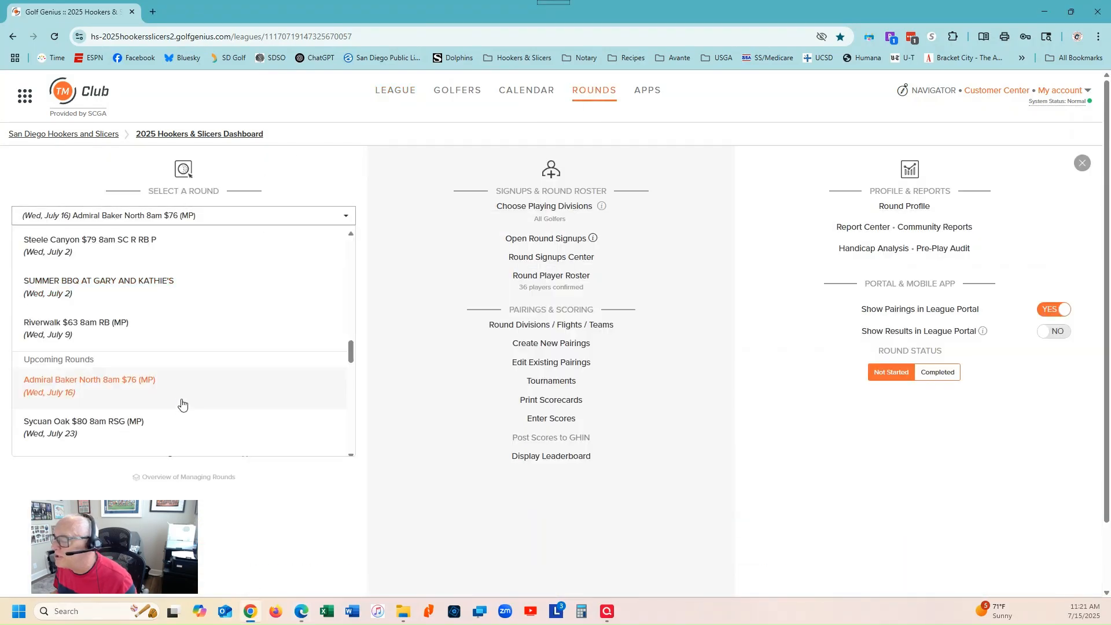
left_click(198, 391)
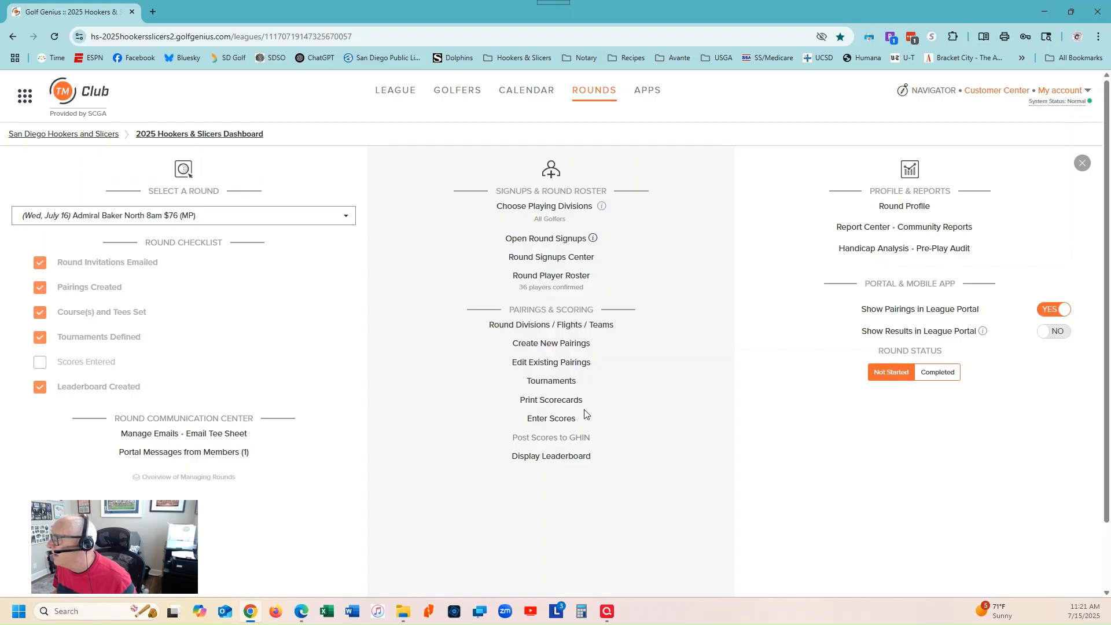
left_click(546, 402)
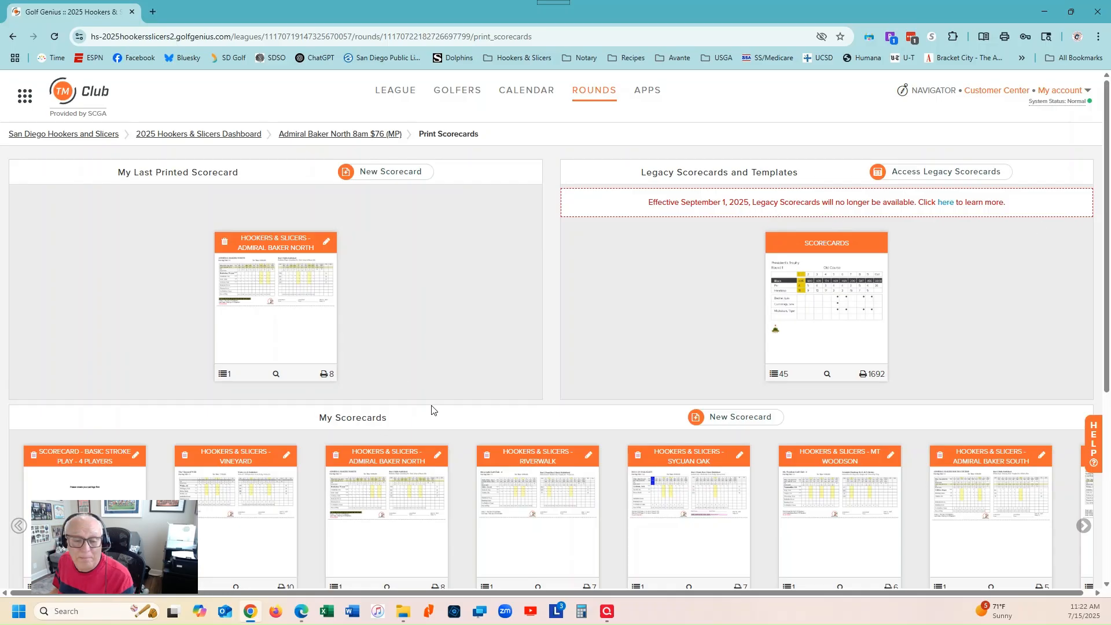
scroll(531, 398, "down", 2)
scroll(531, 398, "down", 1)
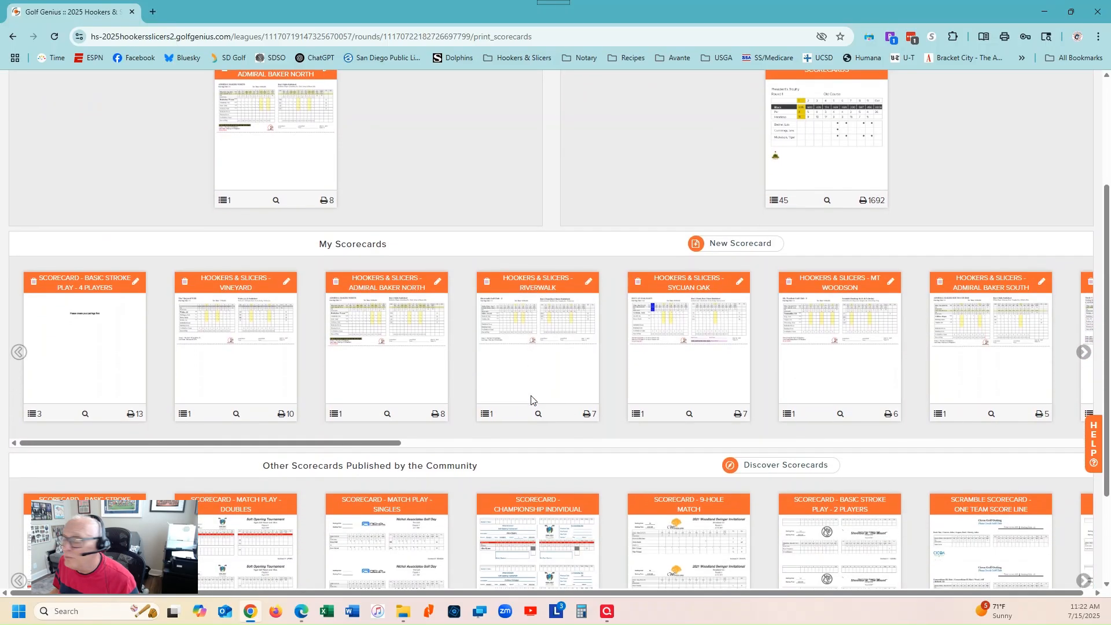
mouse_move(283, 336)
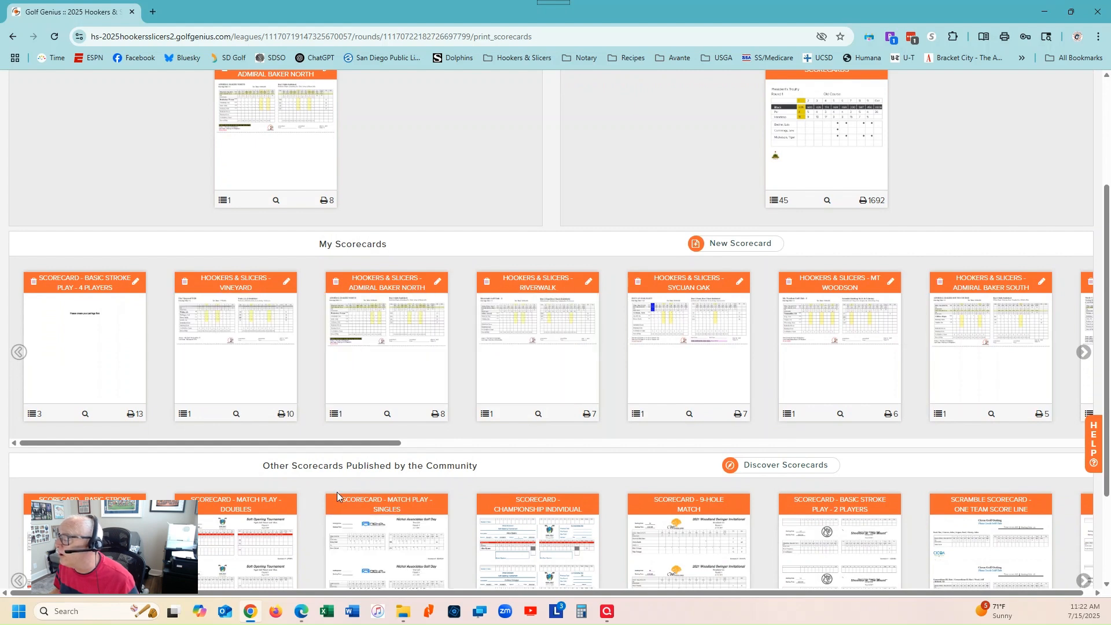
mouse_move(547, 373)
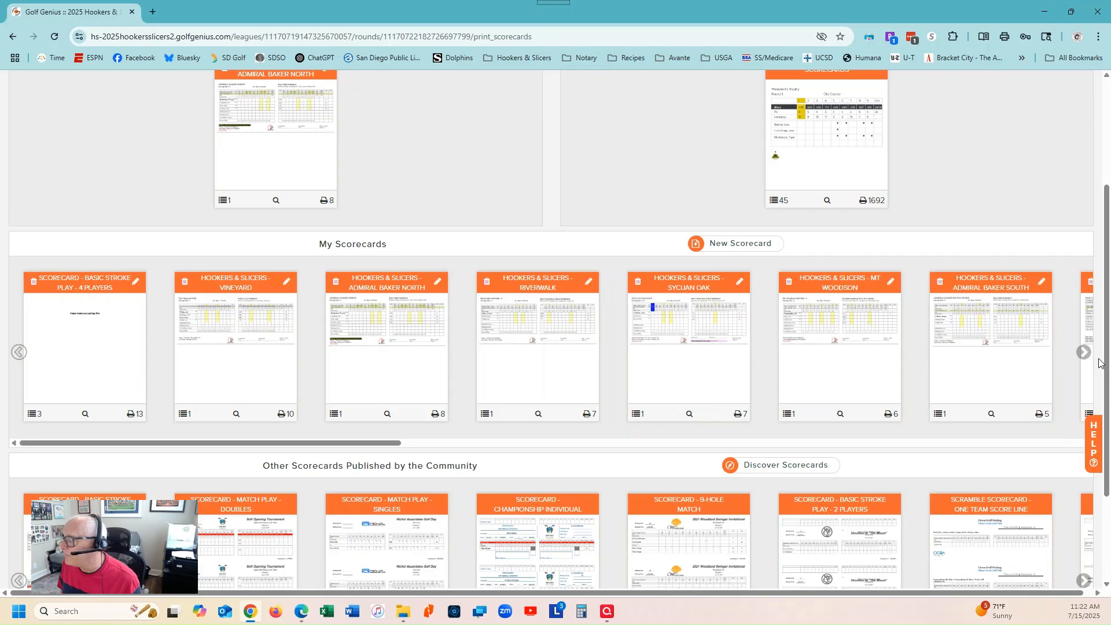
scroll(510, 203, "up", 3)
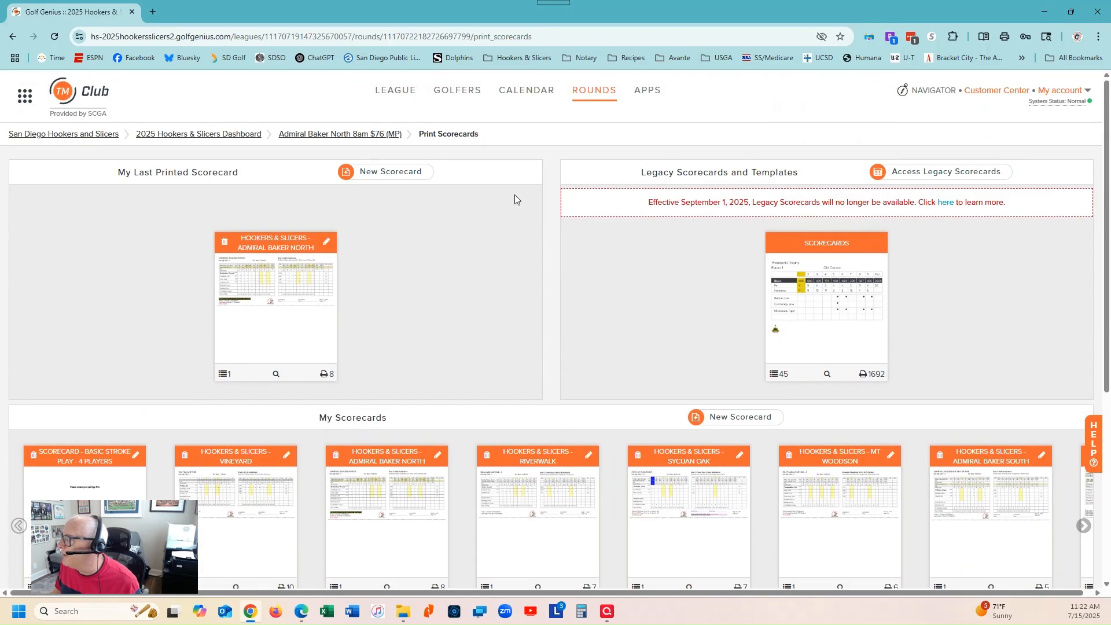
- From the round's Report Center, open the Hookers & Slicers - Admiral Baker North scorecard for editing
left_click(601, 96)
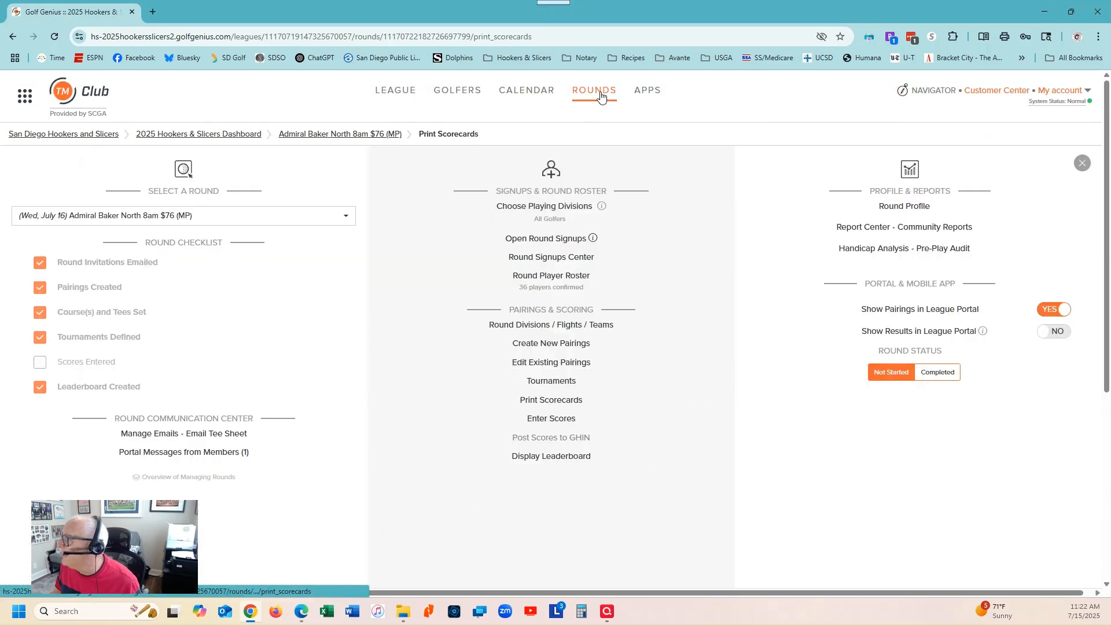
left_click(851, 232)
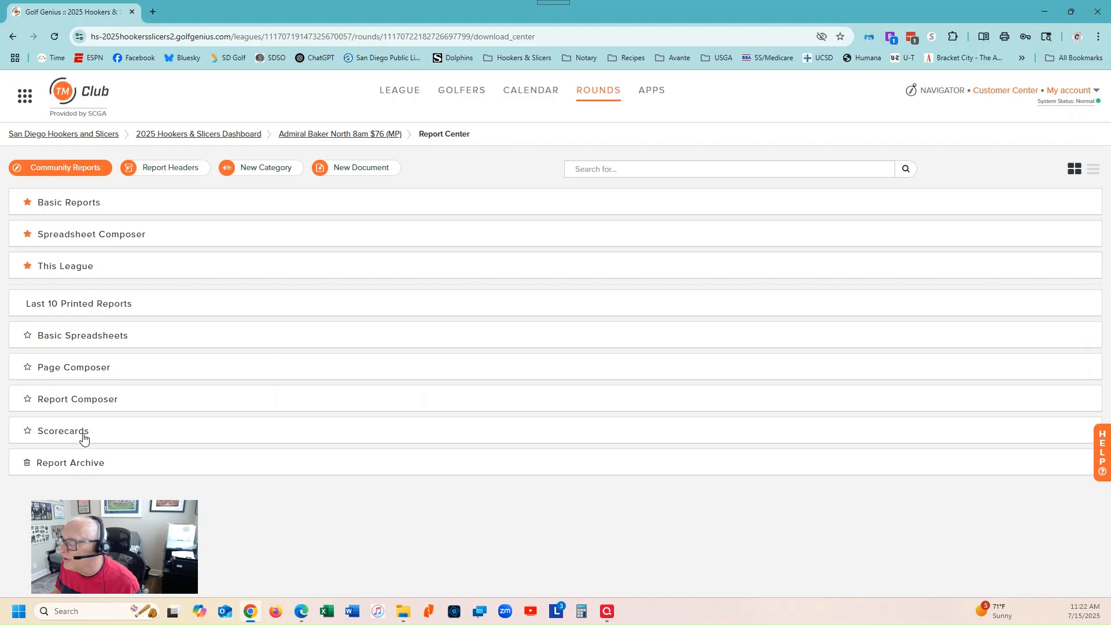
left_click(63, 431)
scroll(325, 417, "down", 6)
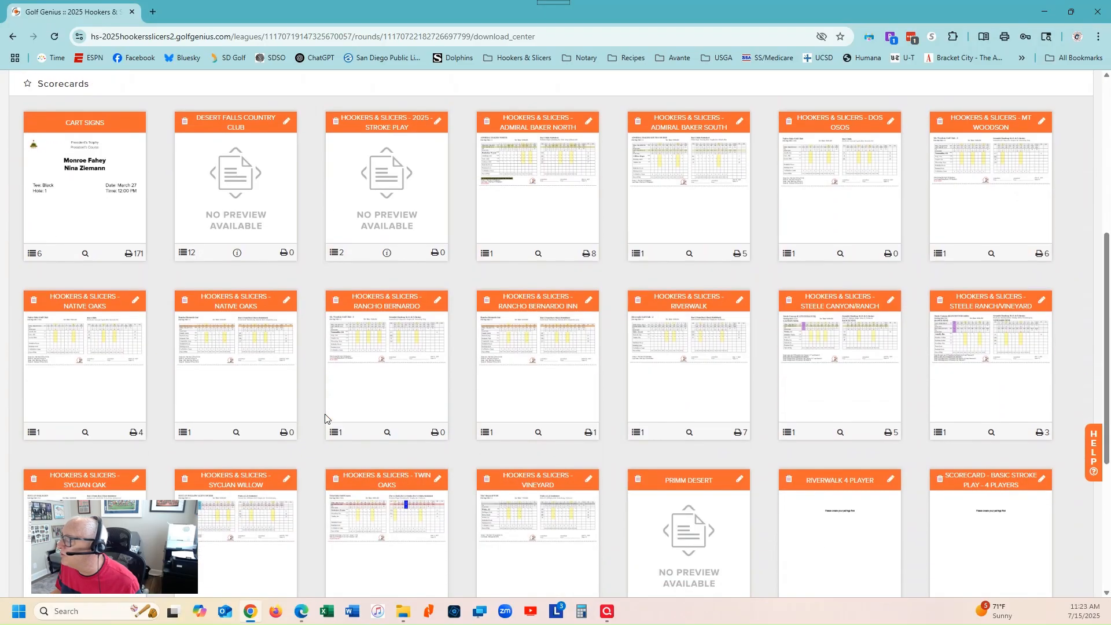
mouse_move(726, 367)
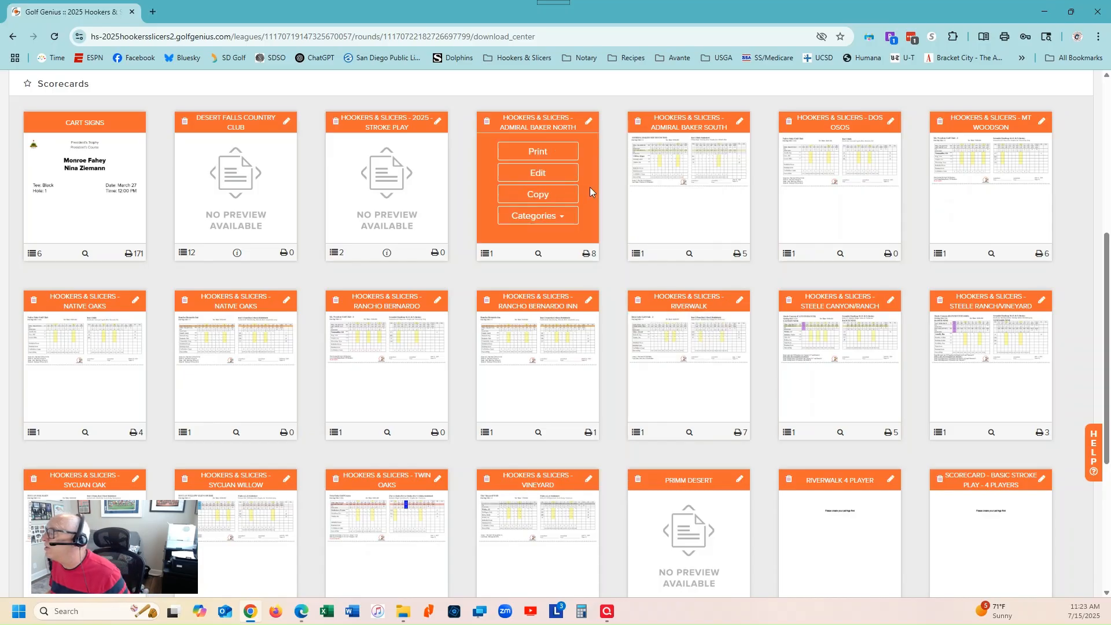
left_click(554, 174)
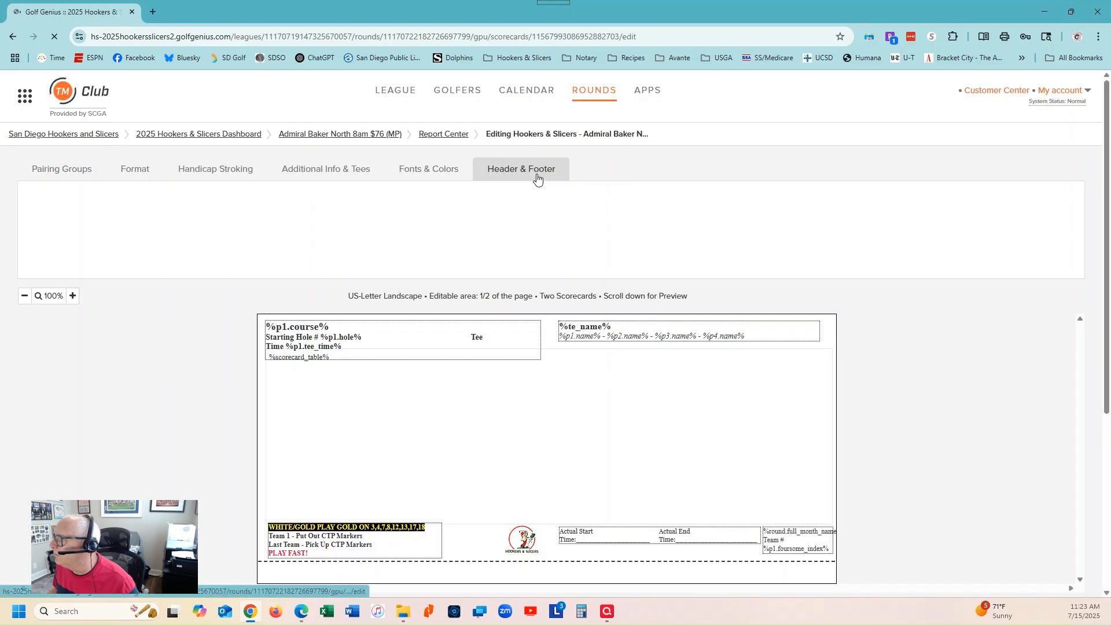
- Choose Best 2 Balls Stableford as the tournament for the scorecard's pairing groups
scroll(853, 279, "down", 2)
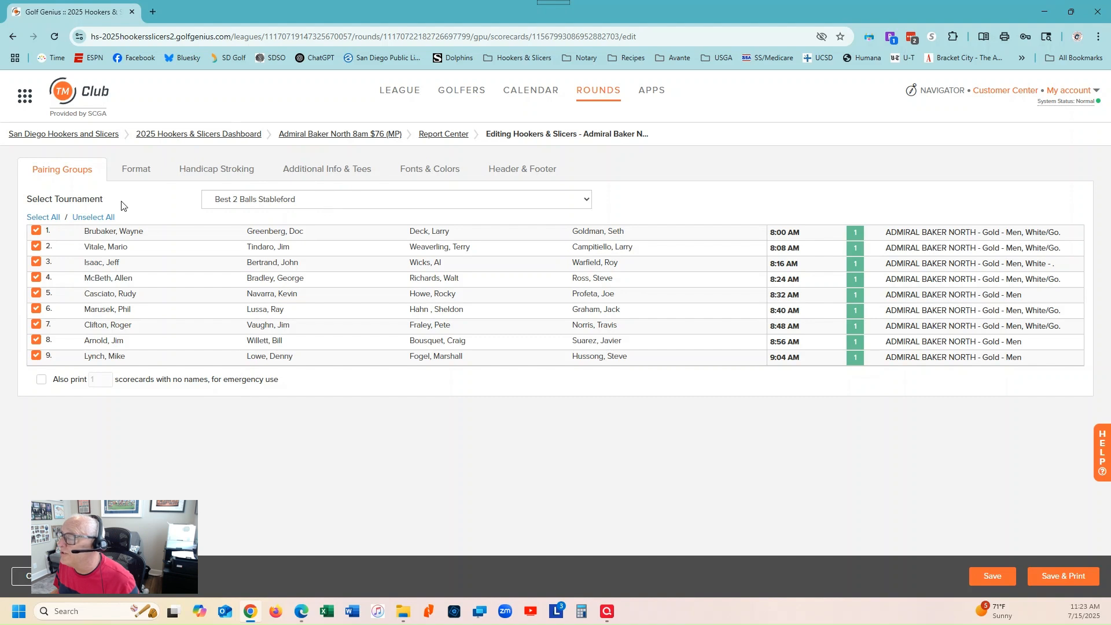
left_click(362, 204)
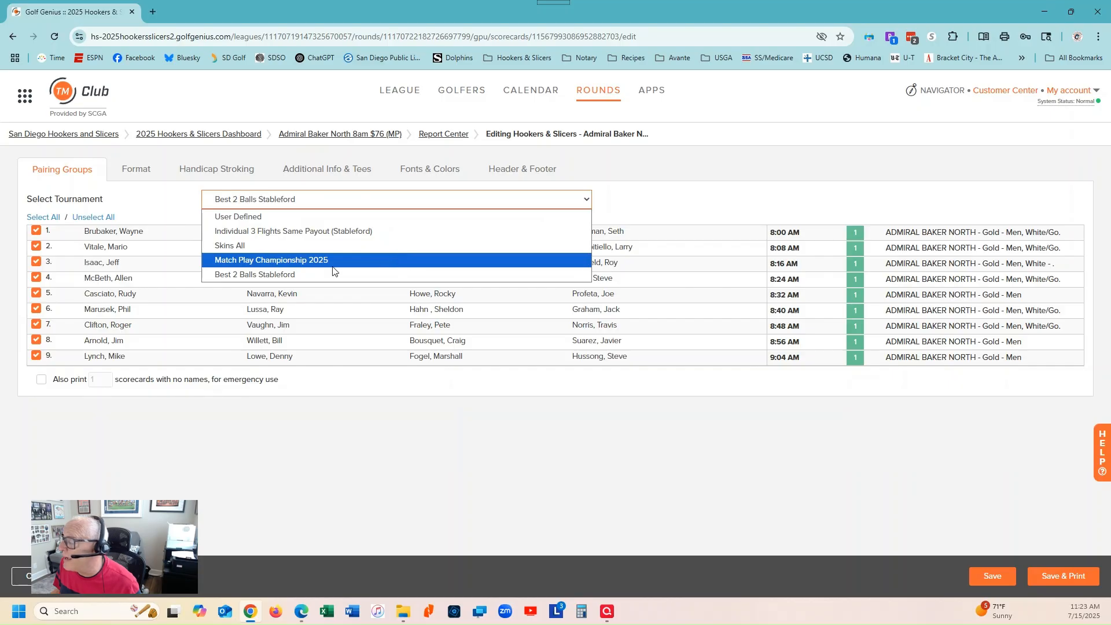
left_click(348, 278)
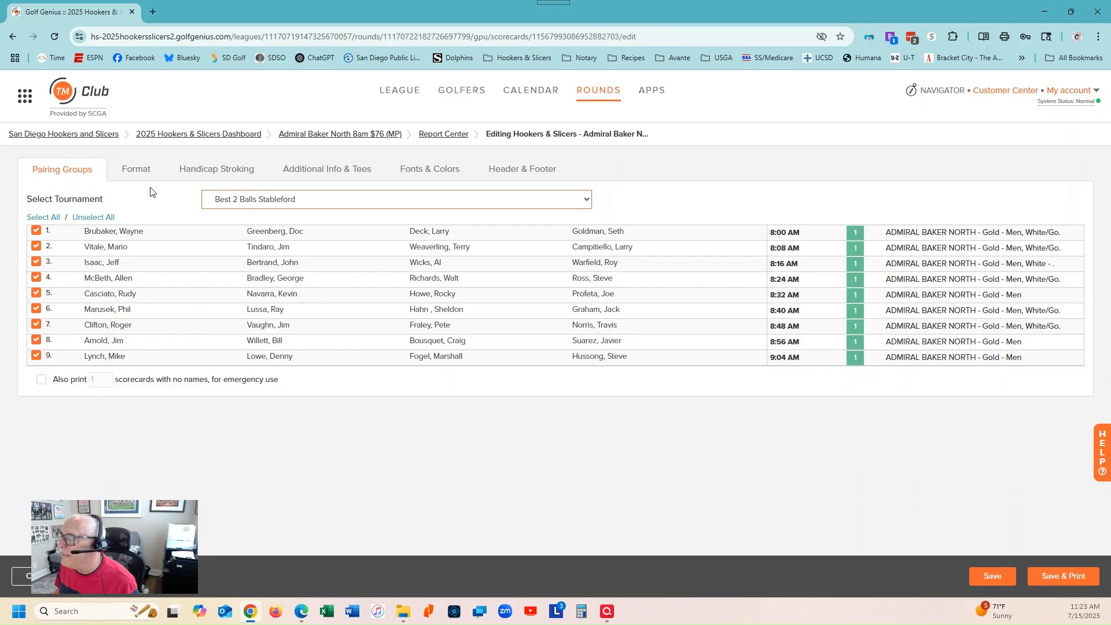
- Review the Additional Info & Tees options and the scorecard layout, toggling Include initials off and back on
left_click(326, 173)
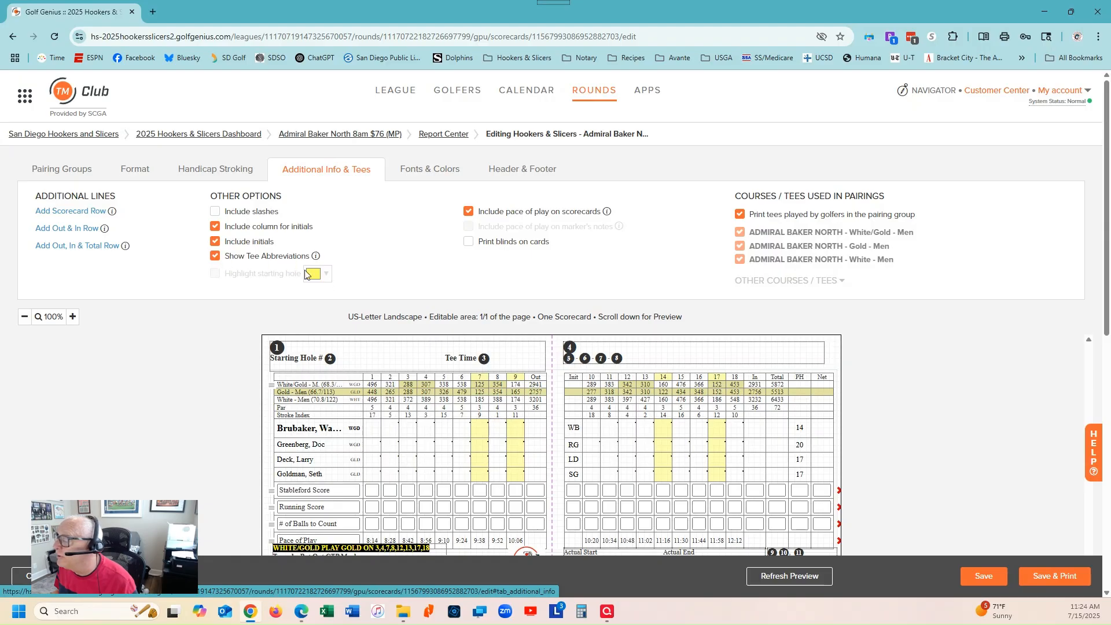
left_click(215, 243)
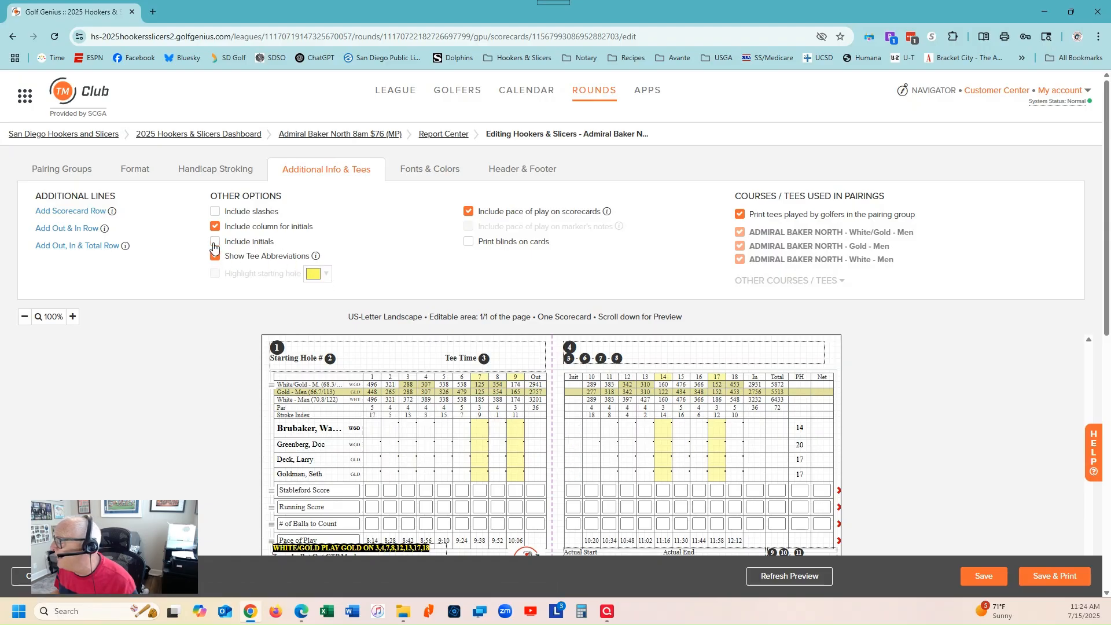
left_click(214, 243)
left_click(214, 243)
left_click(214, 242)
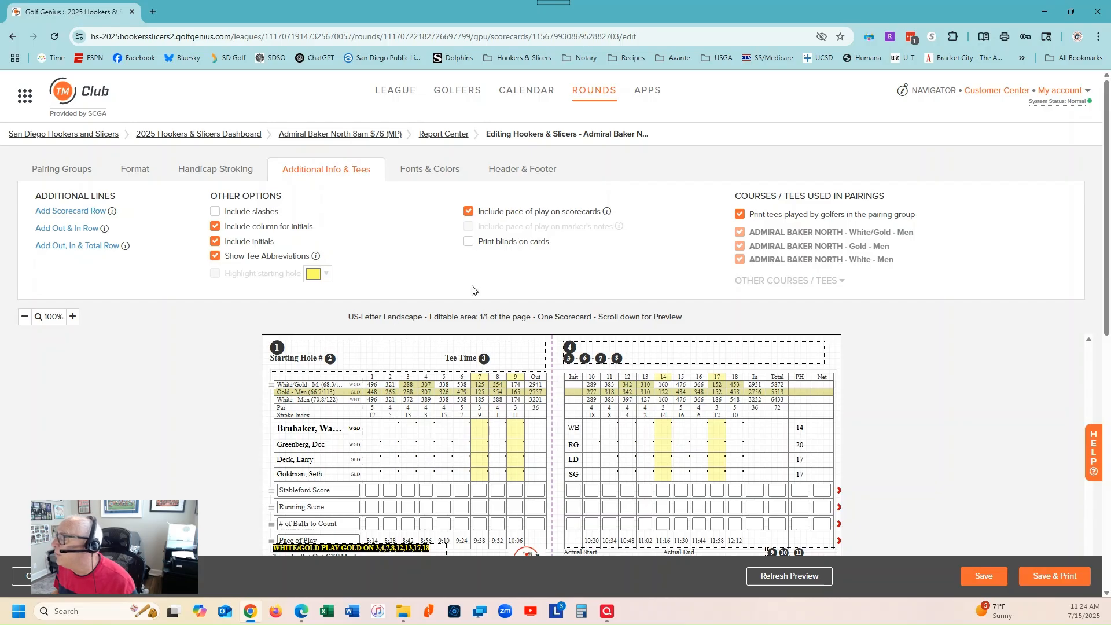
scroll(385, 491, "down", 2)
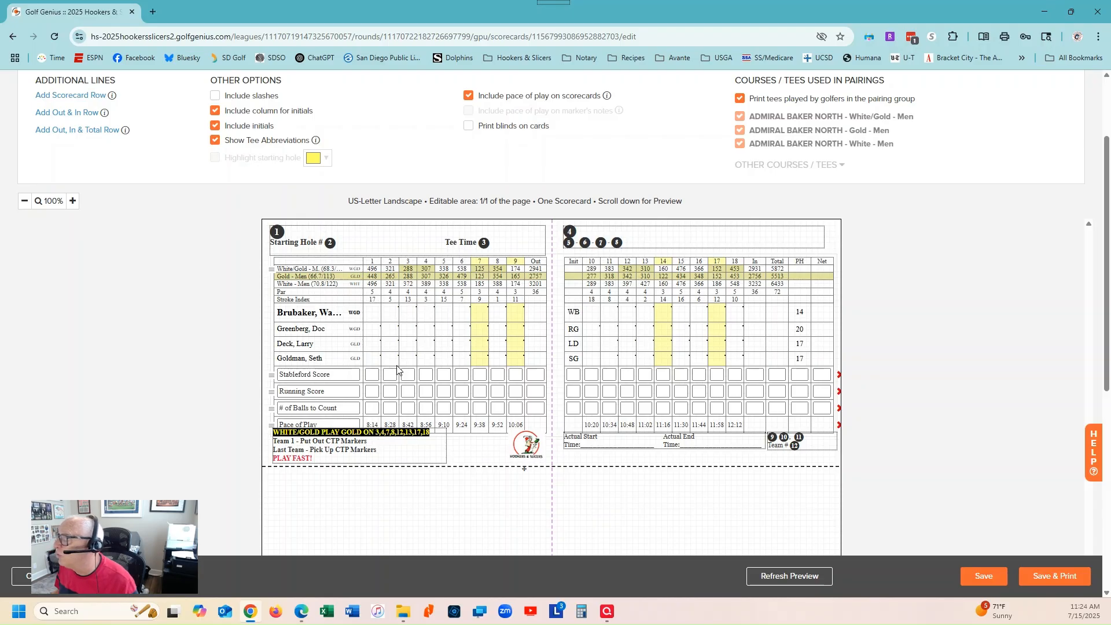
scroll(397, 371, "up", 2)
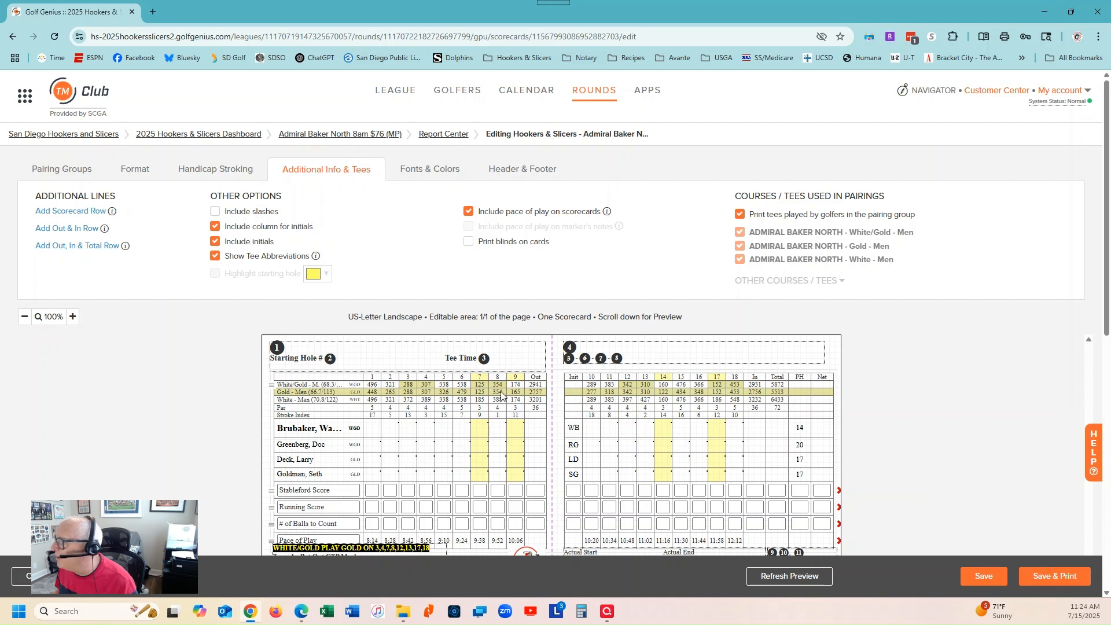
scroll(678, 383, "down", 2)
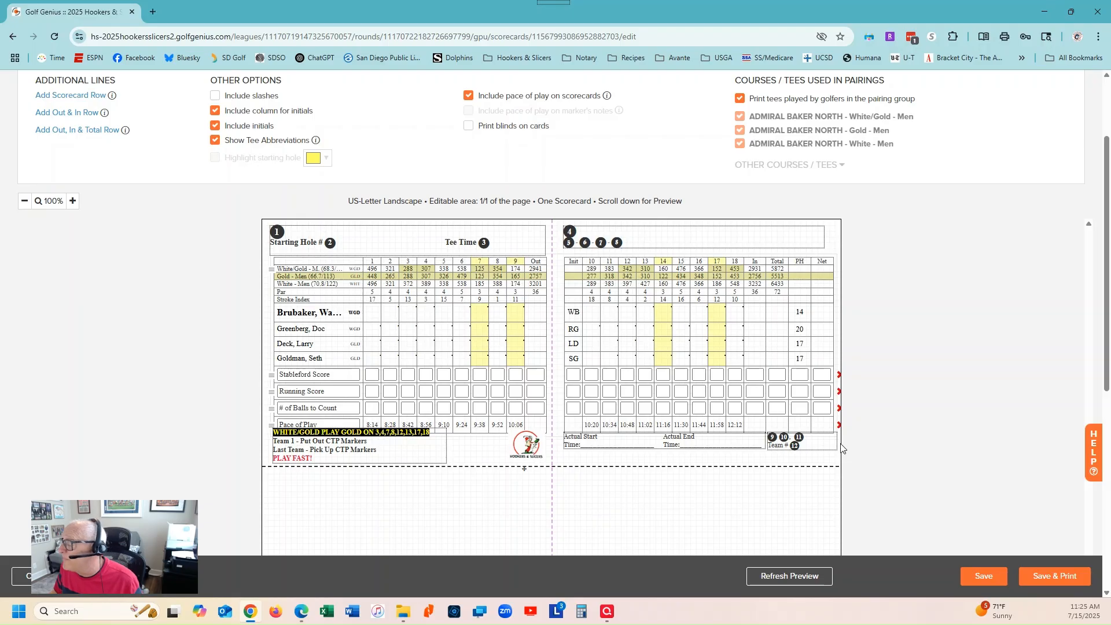
- Open the scorecard's footer note about gold tees and CTP markers in the text editor and apply its text
left_click(408, 453)
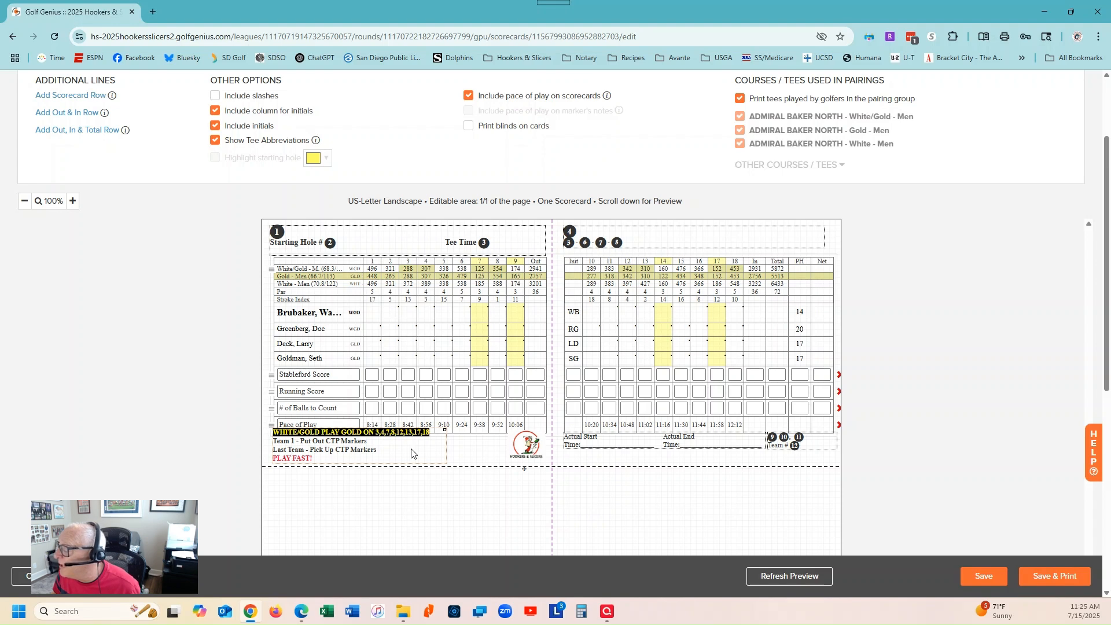
double_click(410, 454)
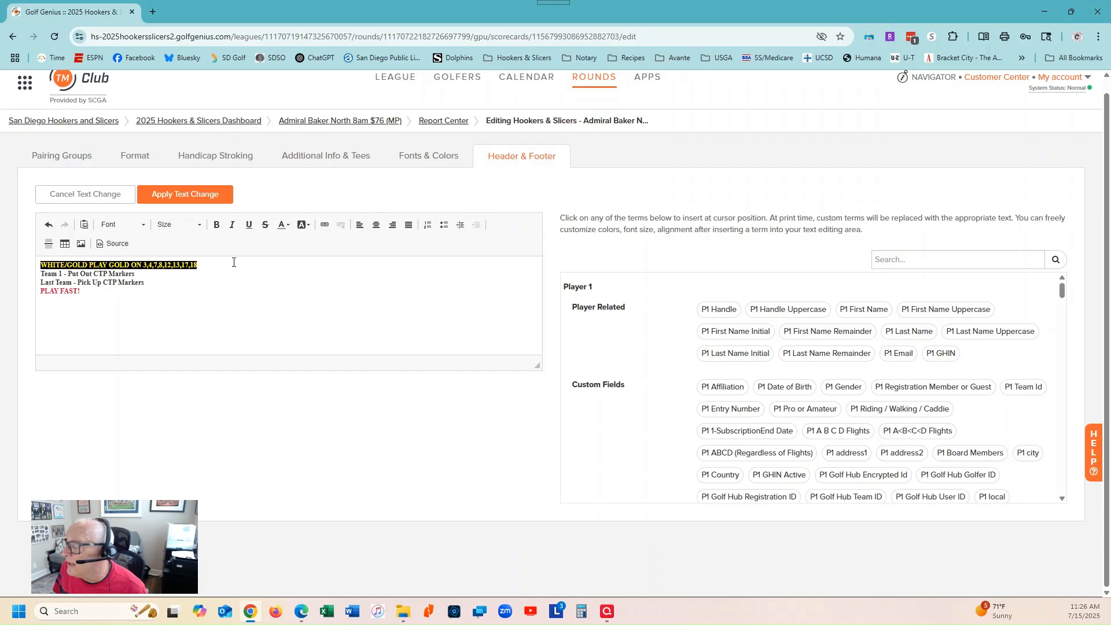
left_click(198, 198)
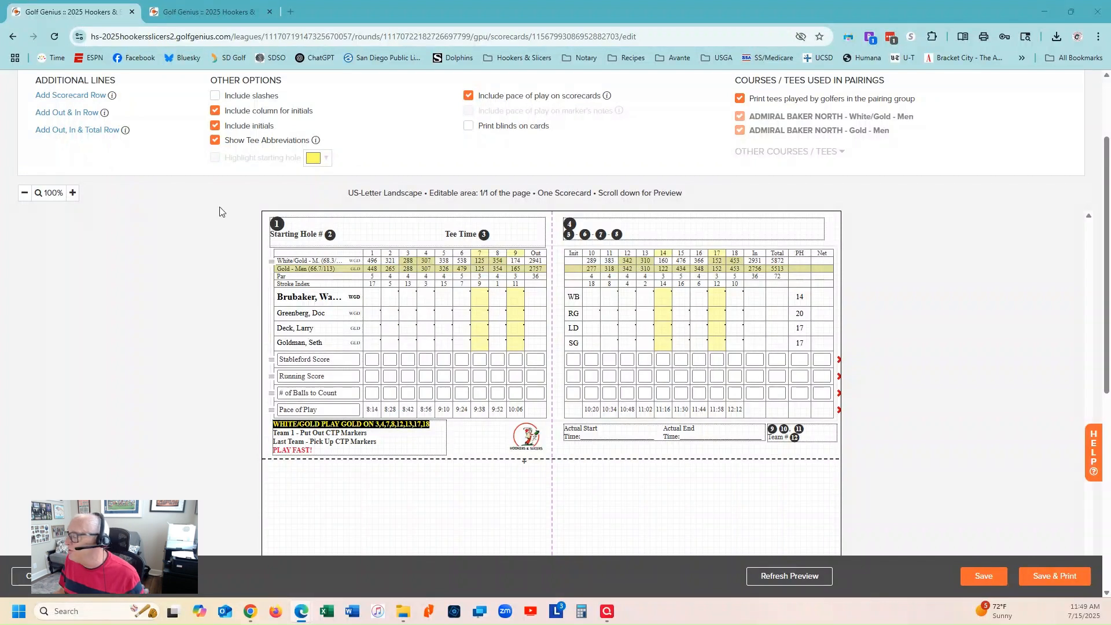
- Fill the # of Balls to Count row with 2 for each of holes 1 to 9
scroll(191, 255, "up", 2)
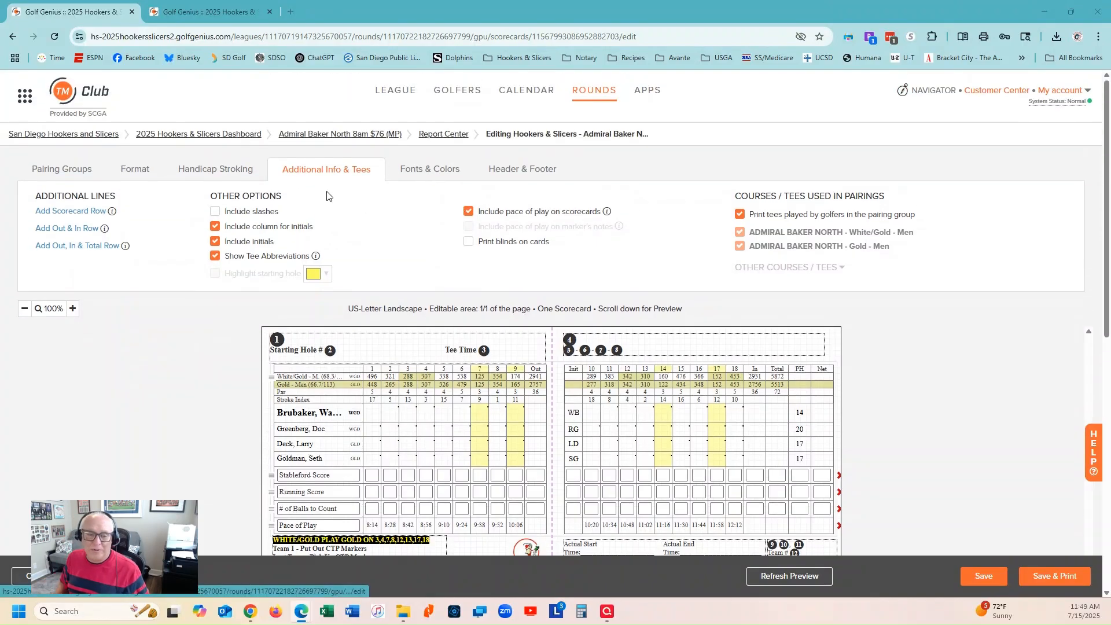
scroll(326, 195, "down", 1)
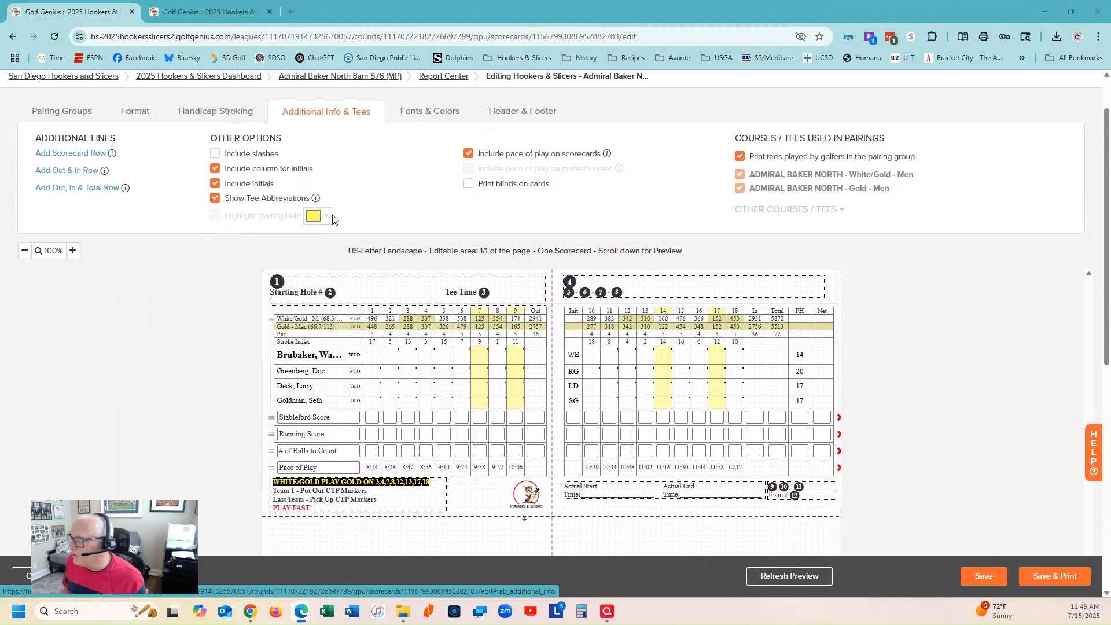
left_click(374, 451)
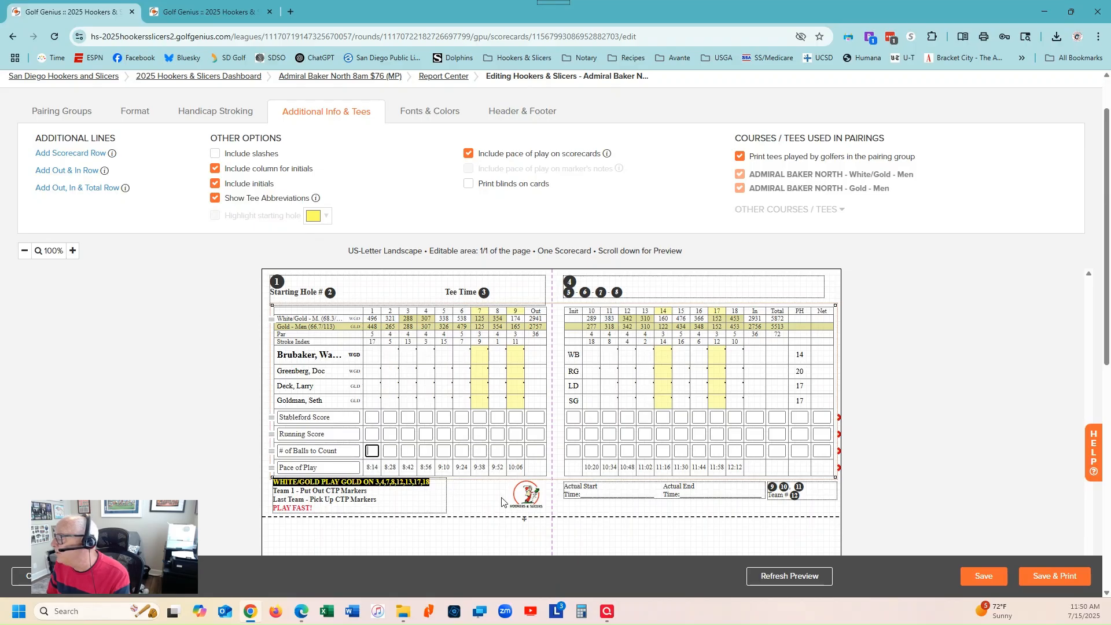
type("2\t2\t2")
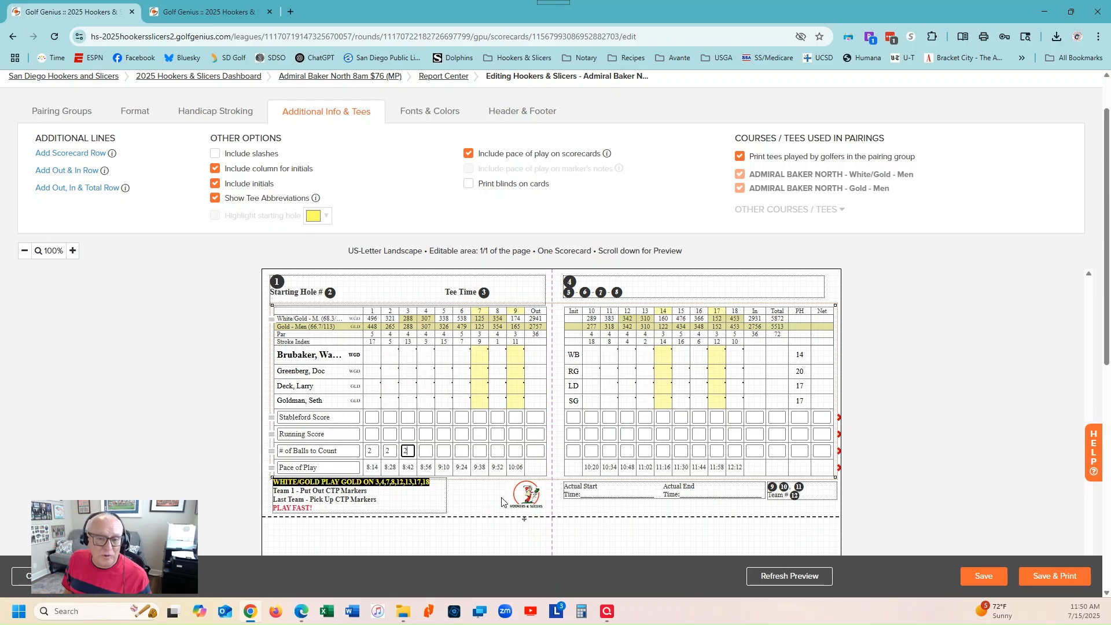
type("\t2\t2\t2")
key("Tab")
type("2")
key("Tab")
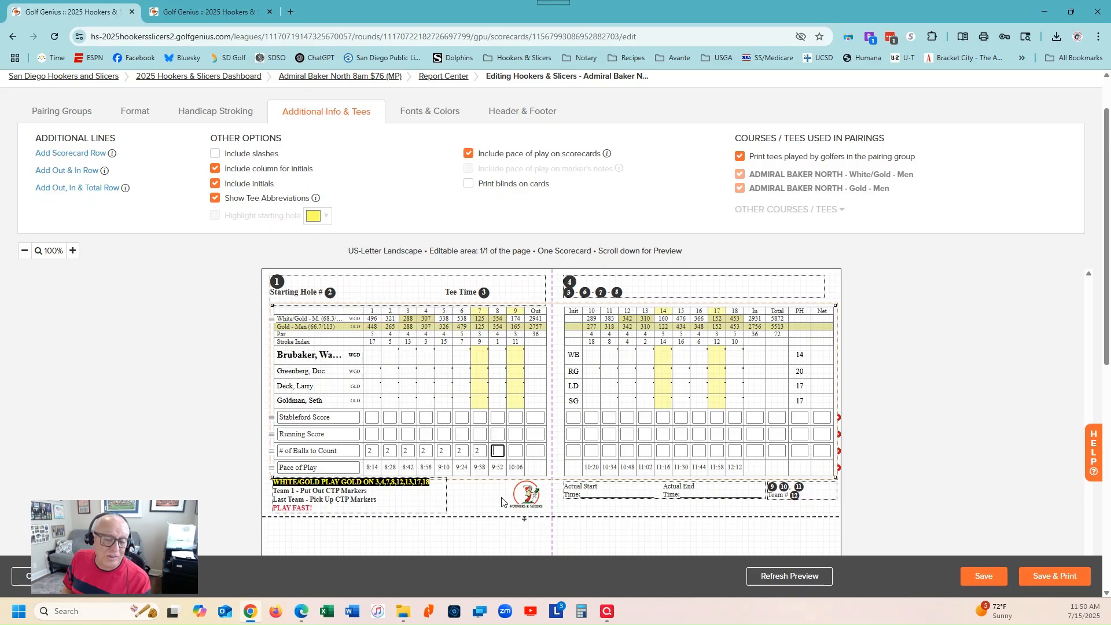
type("2")
key("Tab")
type("2")
- Enter 3 in the # of Balls to Count row for holes 10 to 14
key("Tab")
key("Tab")
key("Tab")
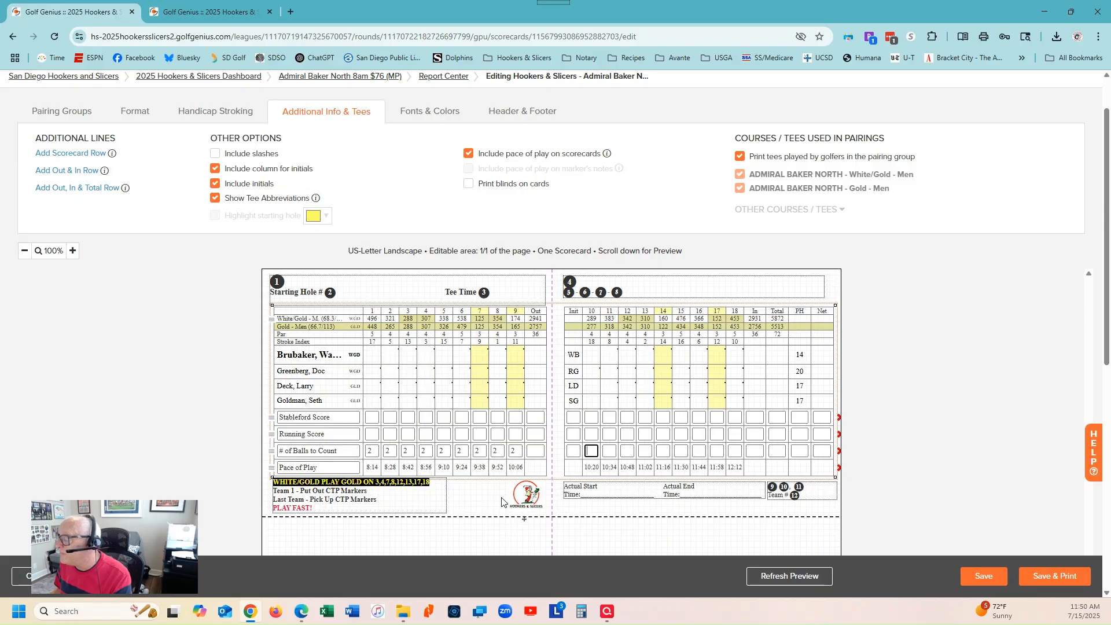
type("3\t3\t3\t3\t3")
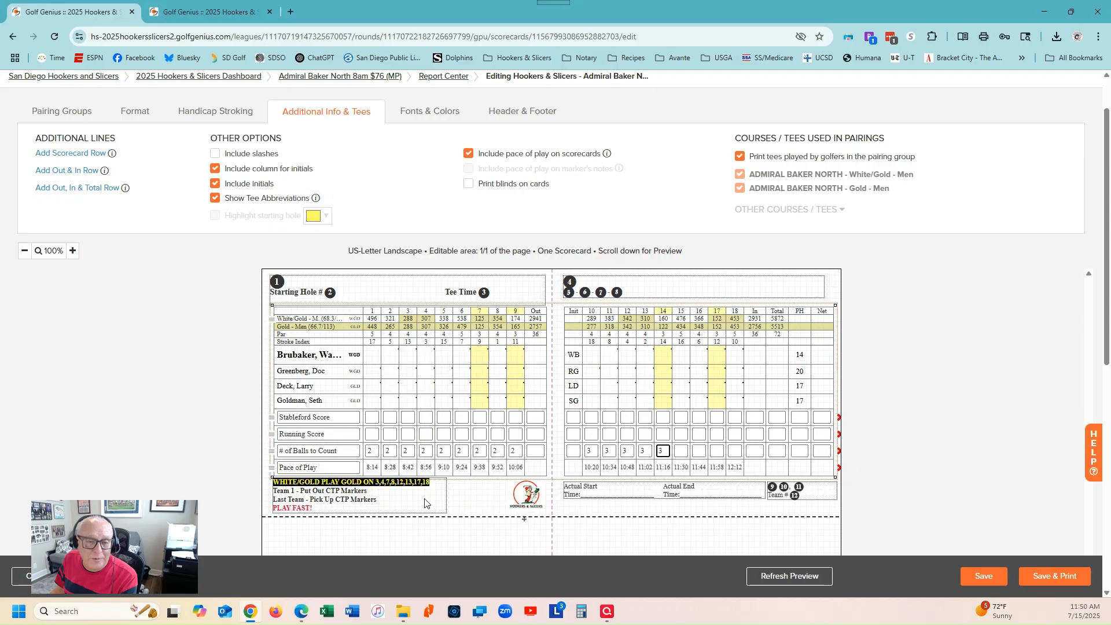
- Set the # of Balls to Count to 3 for holes 2 to 6
left_click(375, 452)
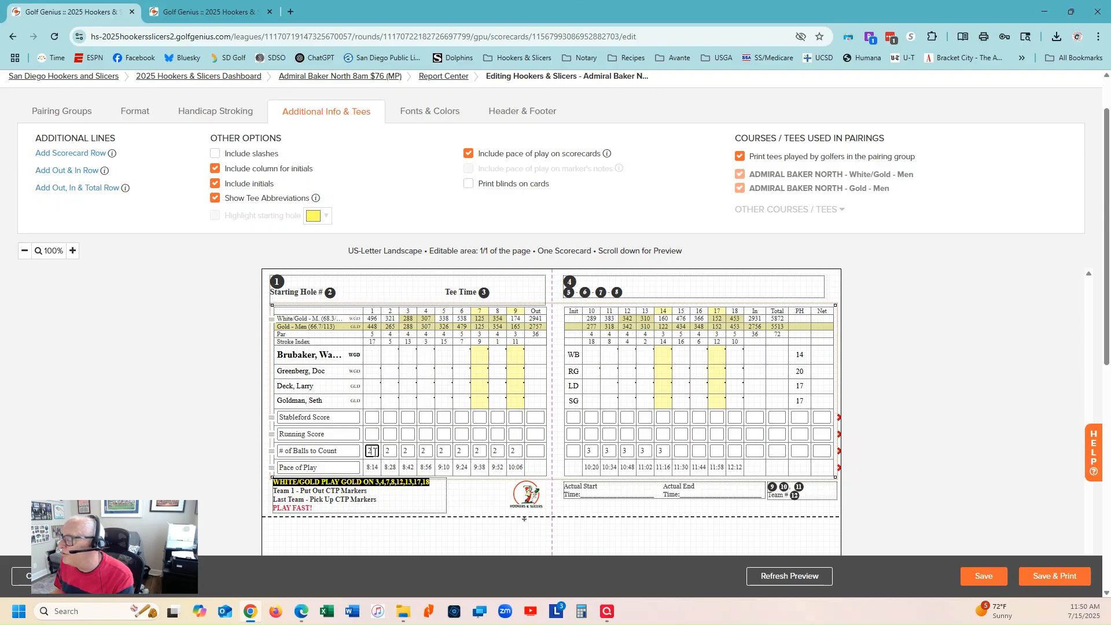
left_click_drag(375, 452, 370, 453)
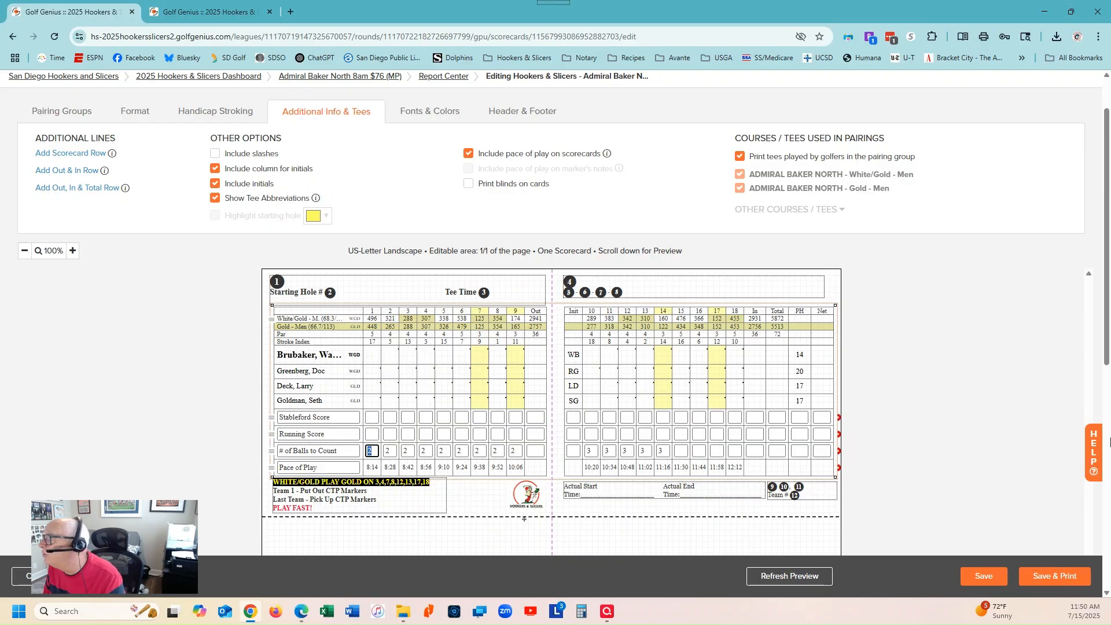
key("Tab")
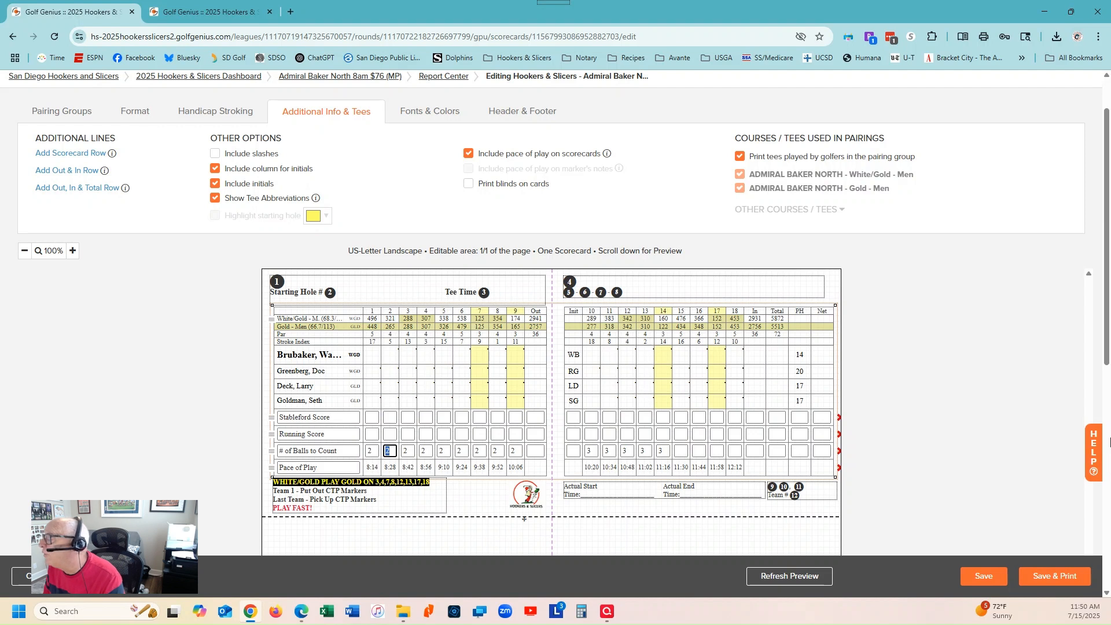
type("3")
key("Tab")
type("3")
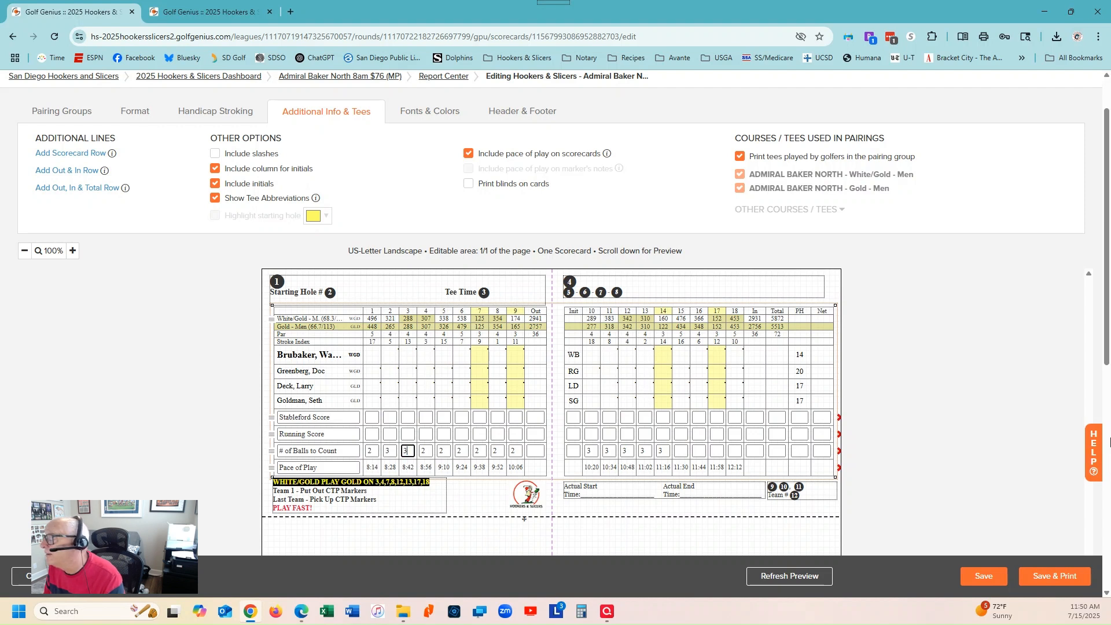
key("Tab")
type("3")
key("Tab")
type("3")
key("Tab")
key("Tab")
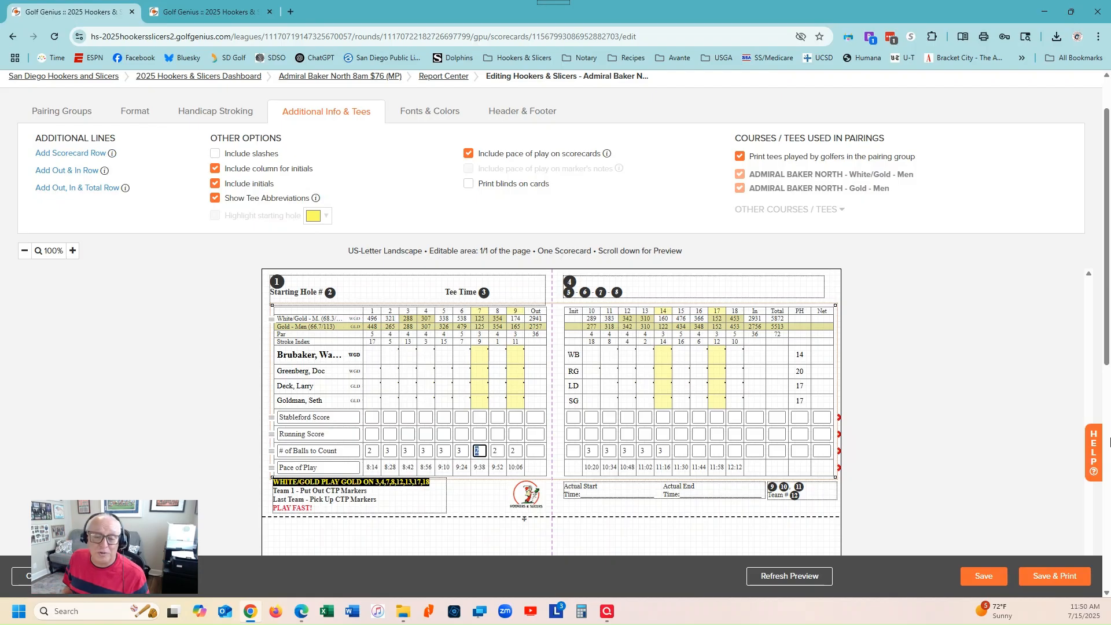
- Set the # of Balls to Count to 2 for hole 6 and 4 for hole 7
key("shift+Tab")
type("2")
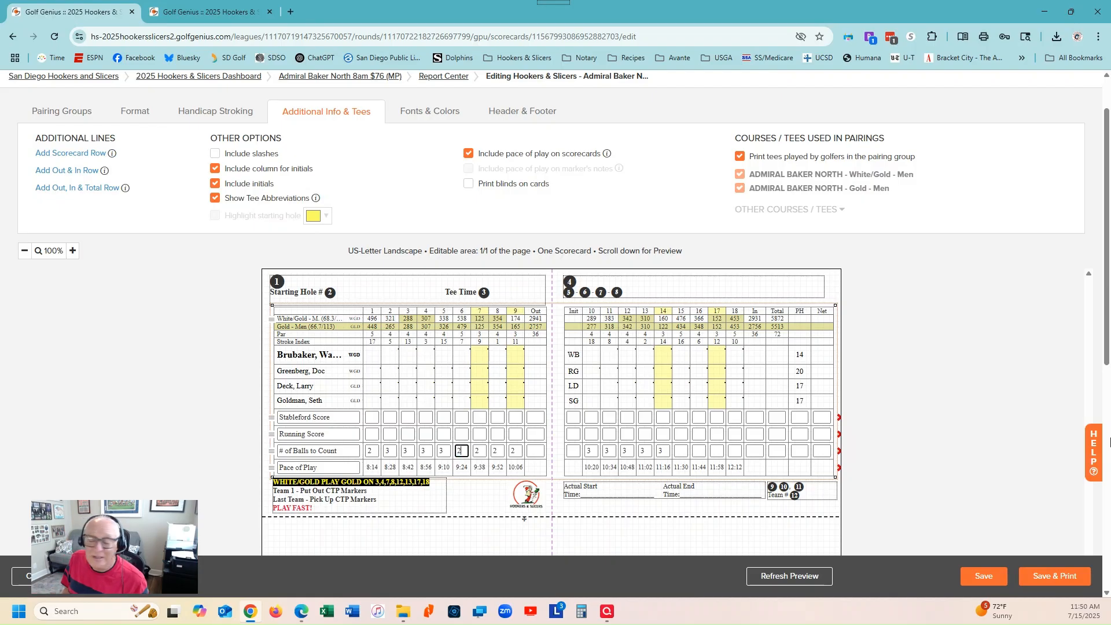
key("Tab")
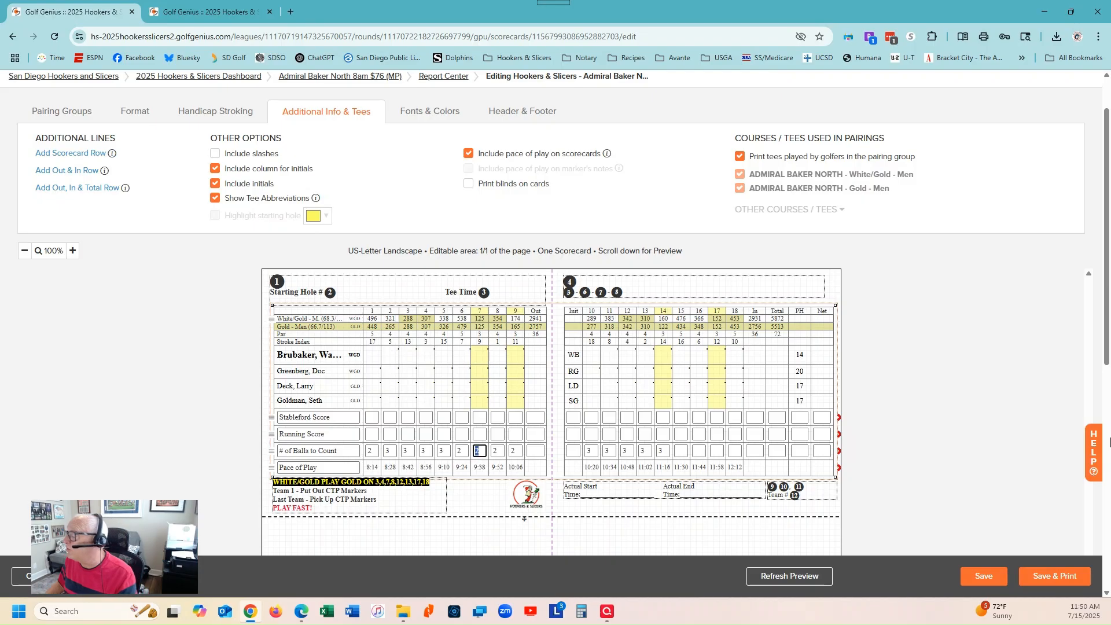
type("4")
key("Tab")
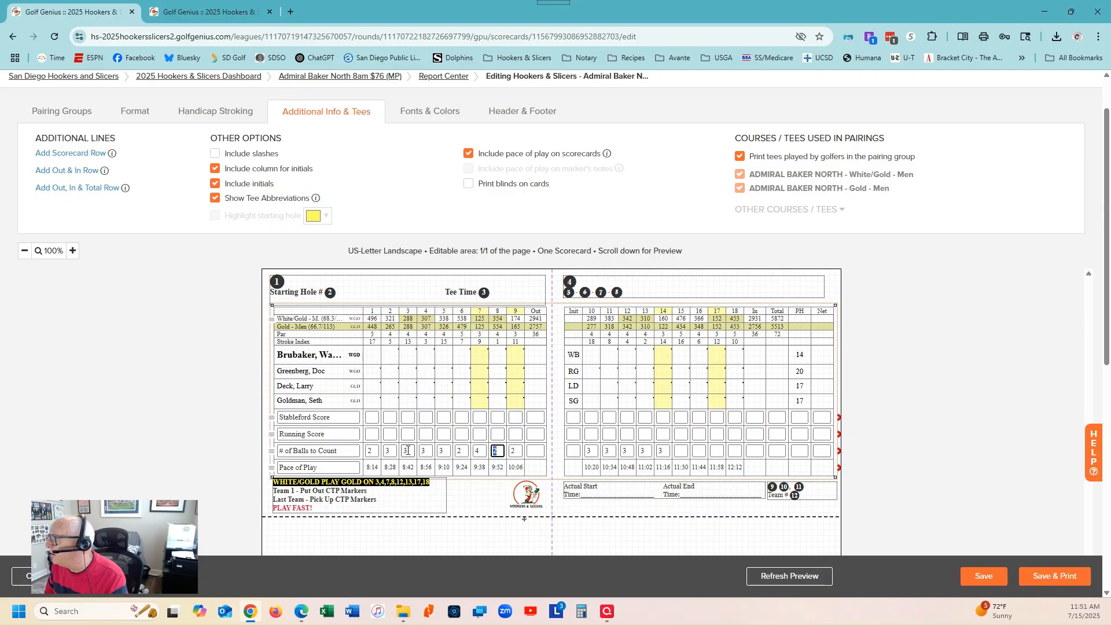
- Set the # of Balls to Count to 2 for every hole from 1 to 9
left_click(376, 451)
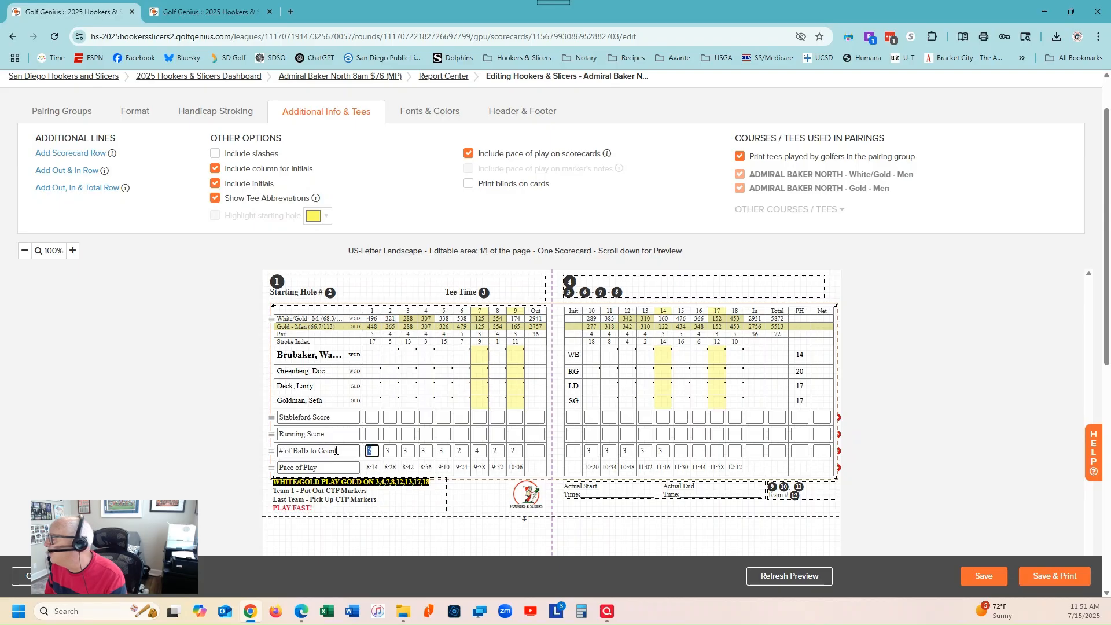
type("2")
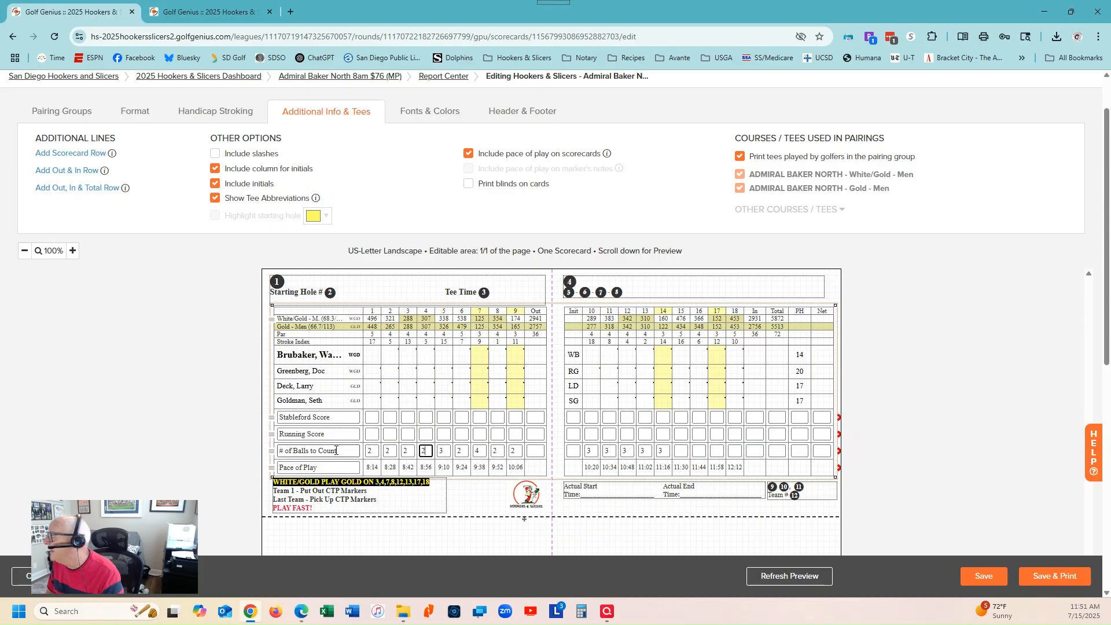
type("22222222")
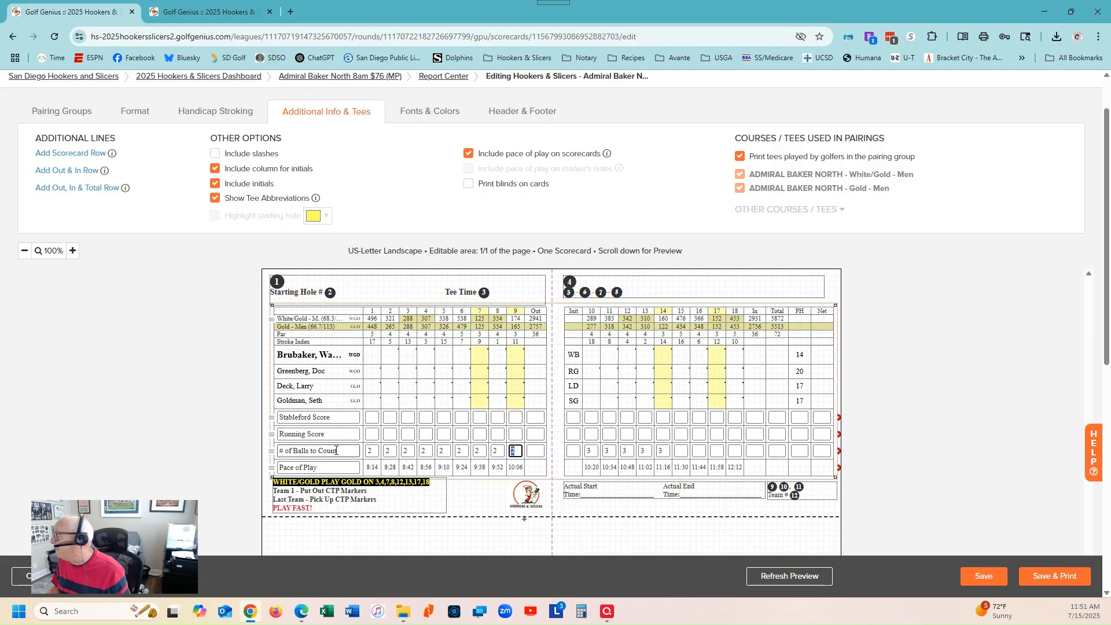
key("Tab")
- Set the # of Balls to Count to 2 from hole 10 onward and save the scorecard
key("Tab")
type("222")
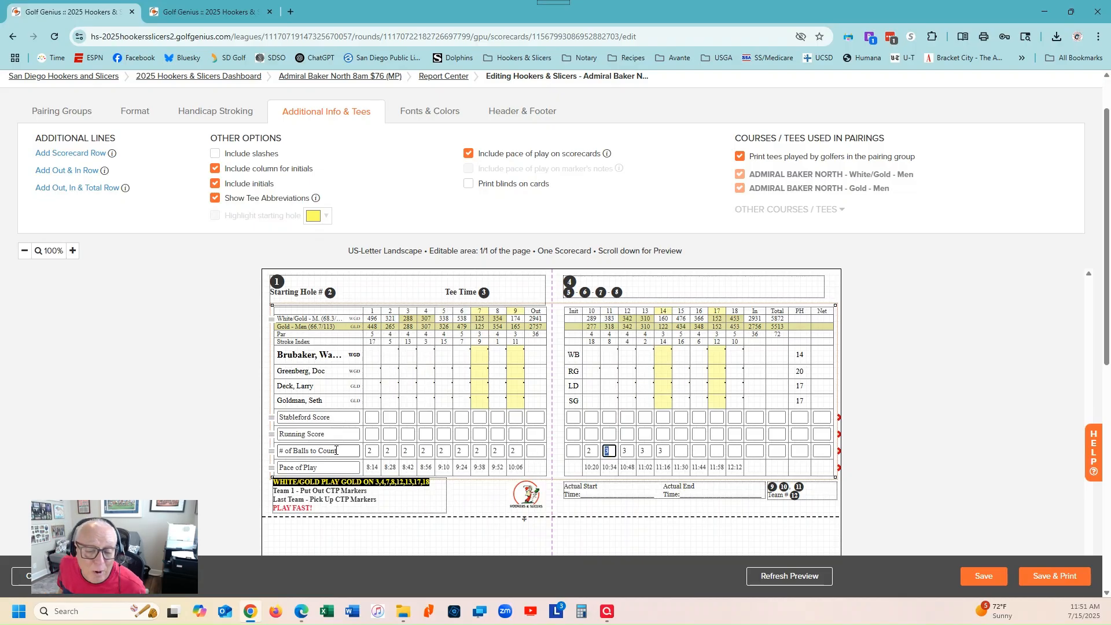
type("22222")
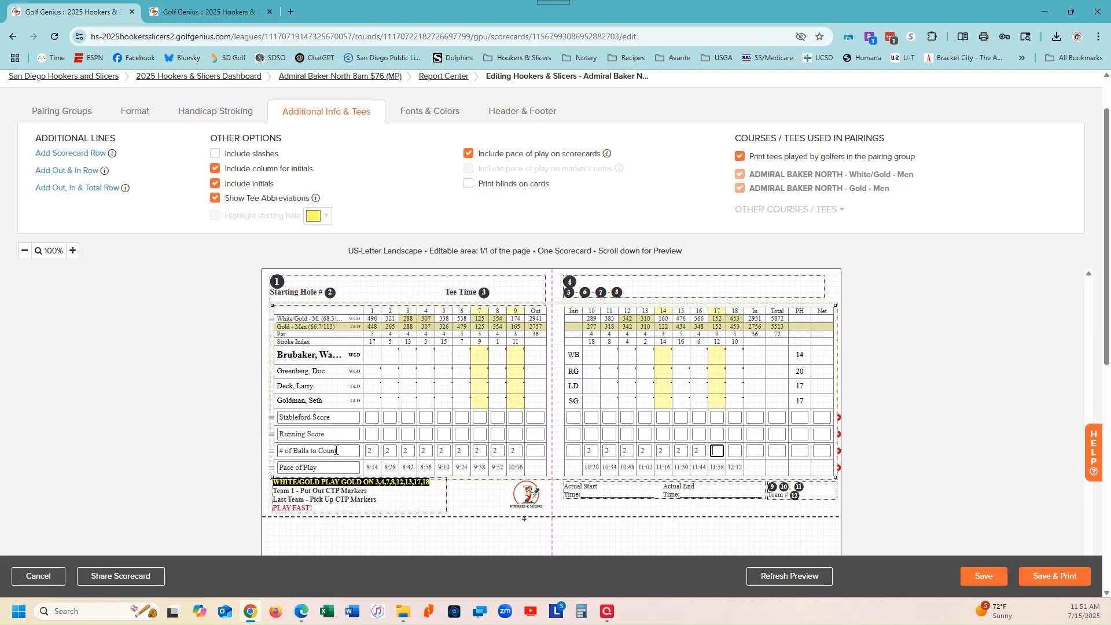
type("2")
key("Tab")
left_click(983, 577)
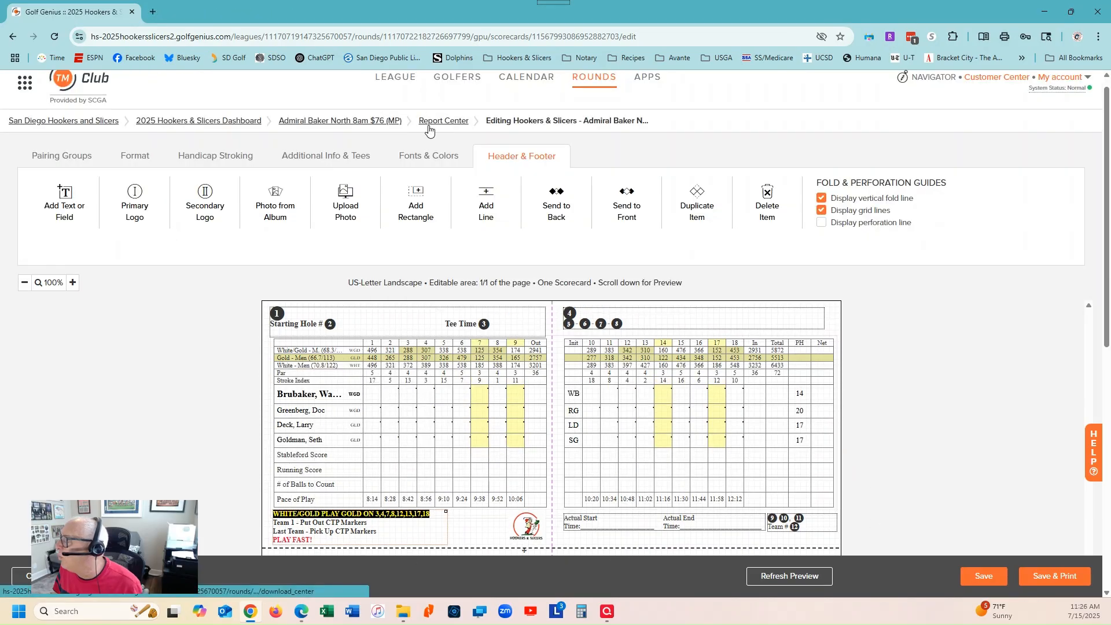
- Open the scorecard's font and color settings and refresh the preview of the pairing groups' scorecards
left_click(412, 154)
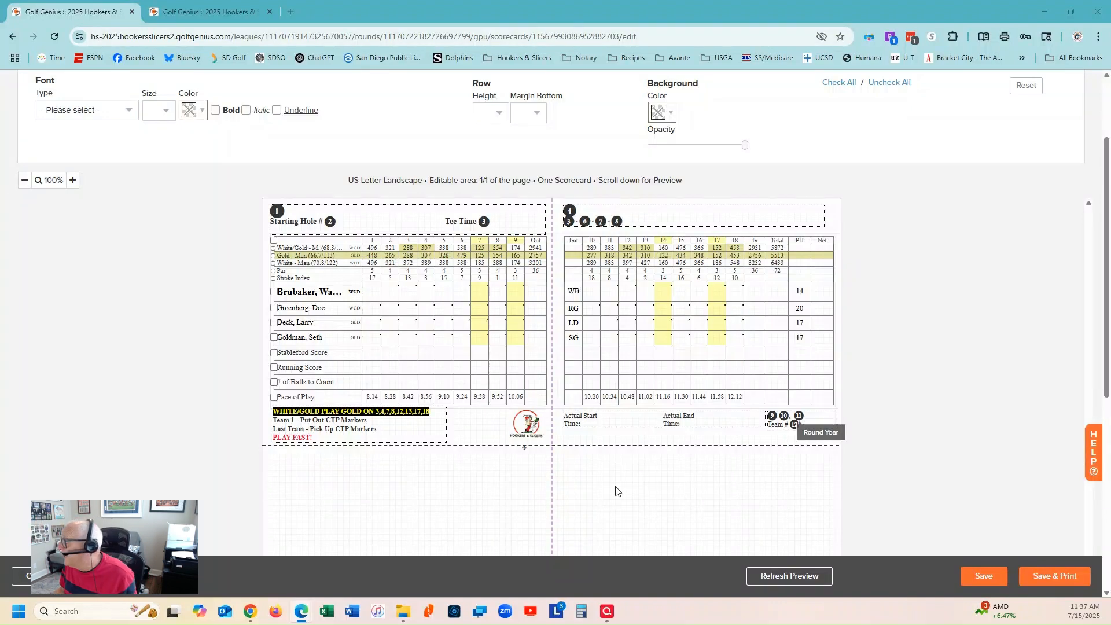
left_click(780, 576)
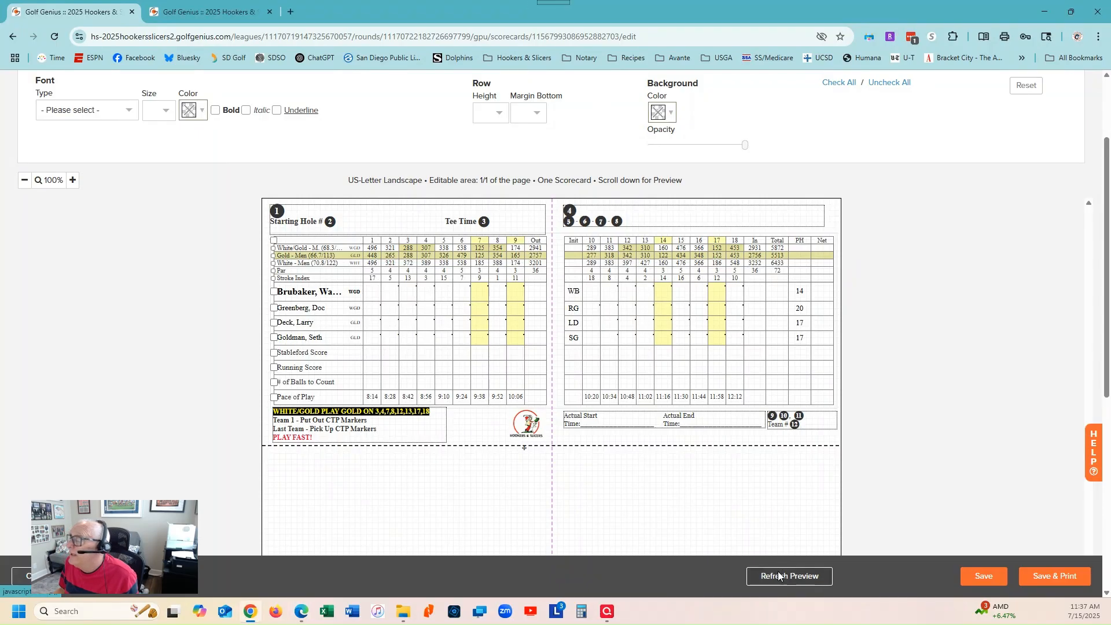
scroll(1035, 272, "down", 6)
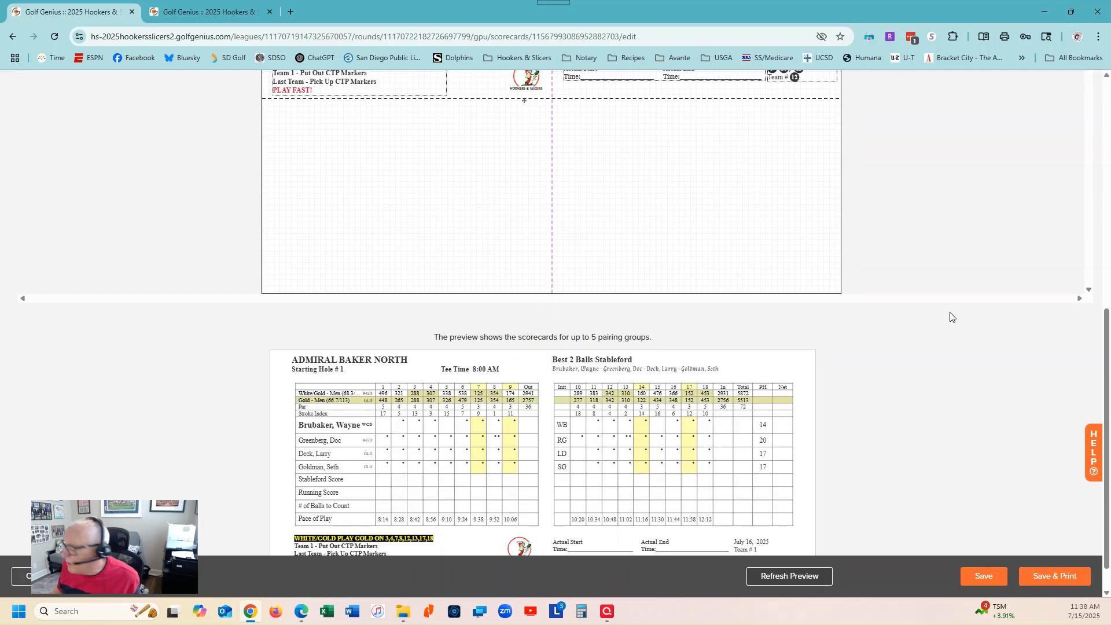
scroll(816, 352, "down", 1)
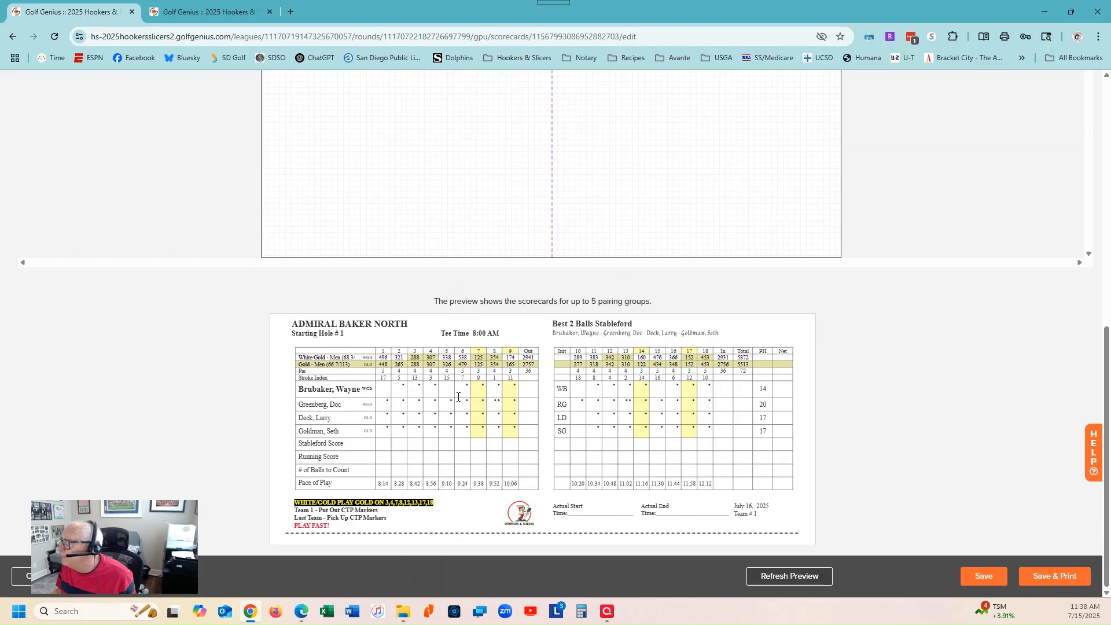
- Examine the previewed scorecards of the five pairing groups, including the tee rows, handicap dots and footer
scroll(921, 426, "up", 3)
scroll(849, 404, "down", 3)
scroll(844, 403, "up", 3)
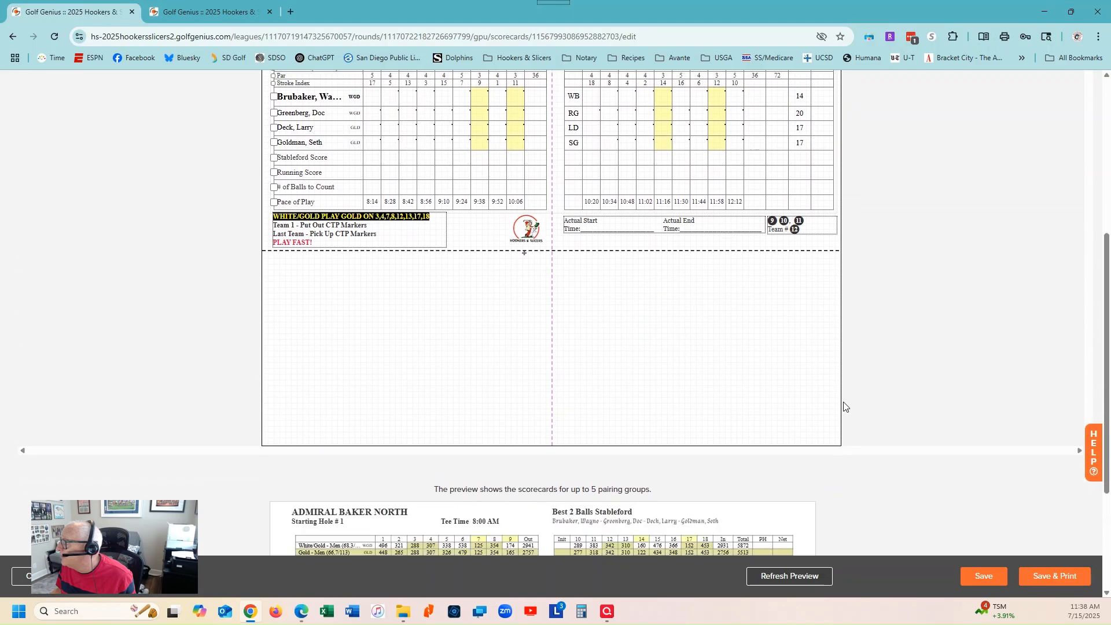
scroll(843, 403, "down", 3)
scroll(615, 408, "down", 6)
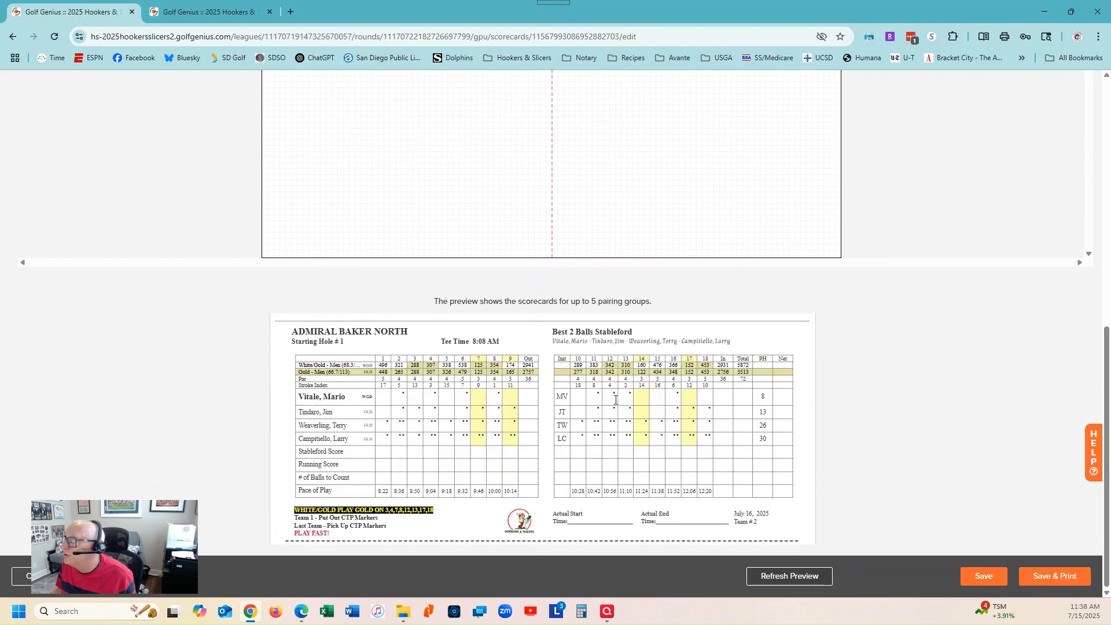
scroll(615, 399, "down", 10)
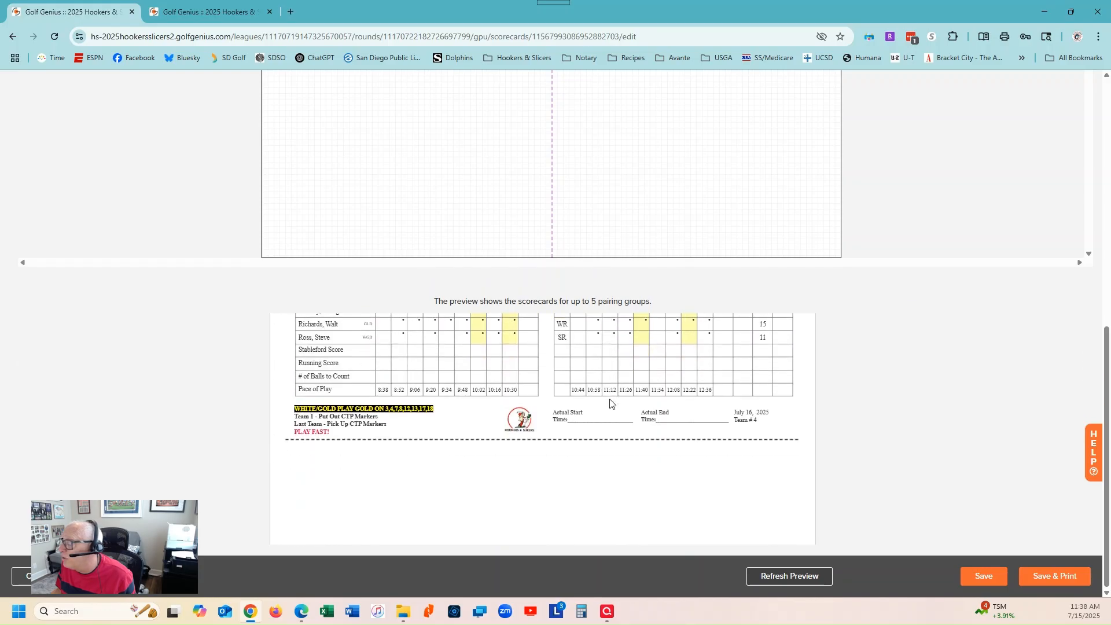
scroll(610, 403, "down", 5)
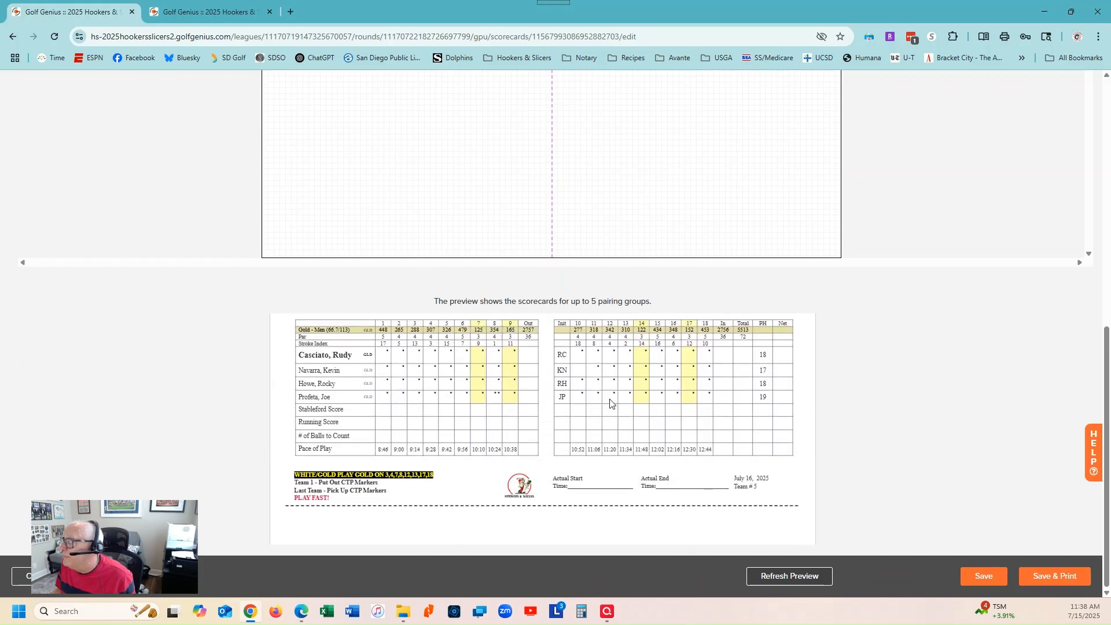
scroll(610, 403, "up", 10)
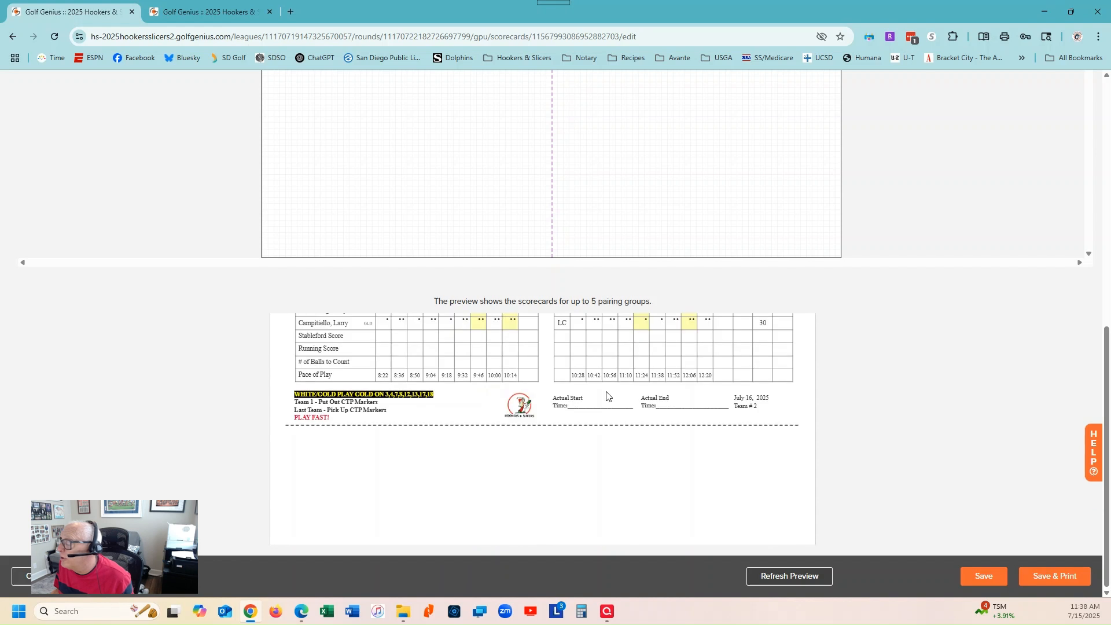
scroll(607, 396, "up", 5)
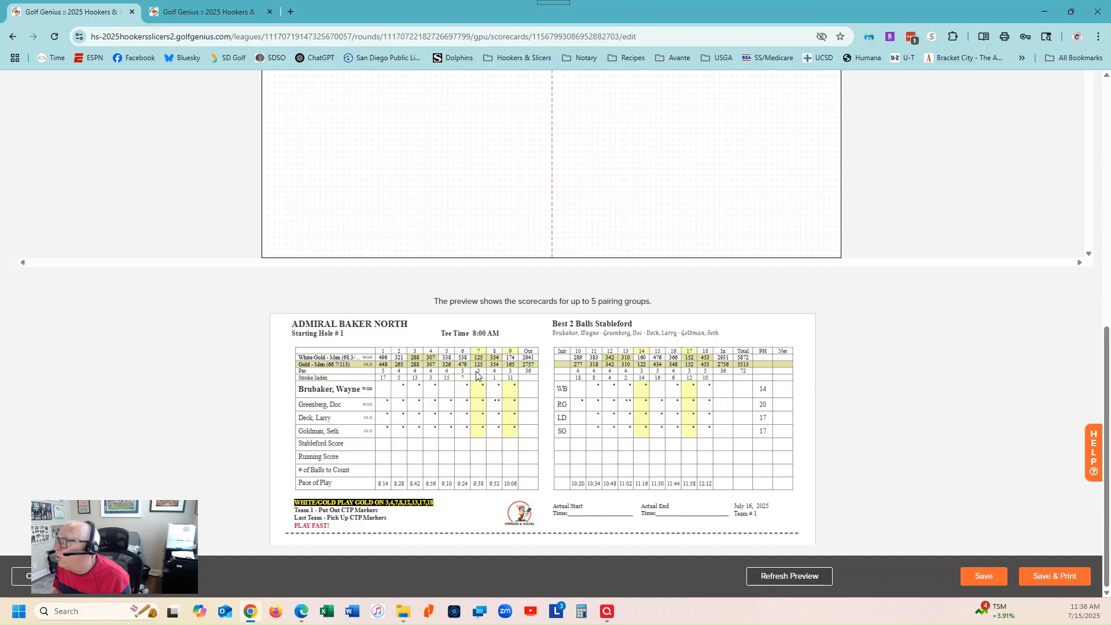
scroll(491, 408, "down", 8)
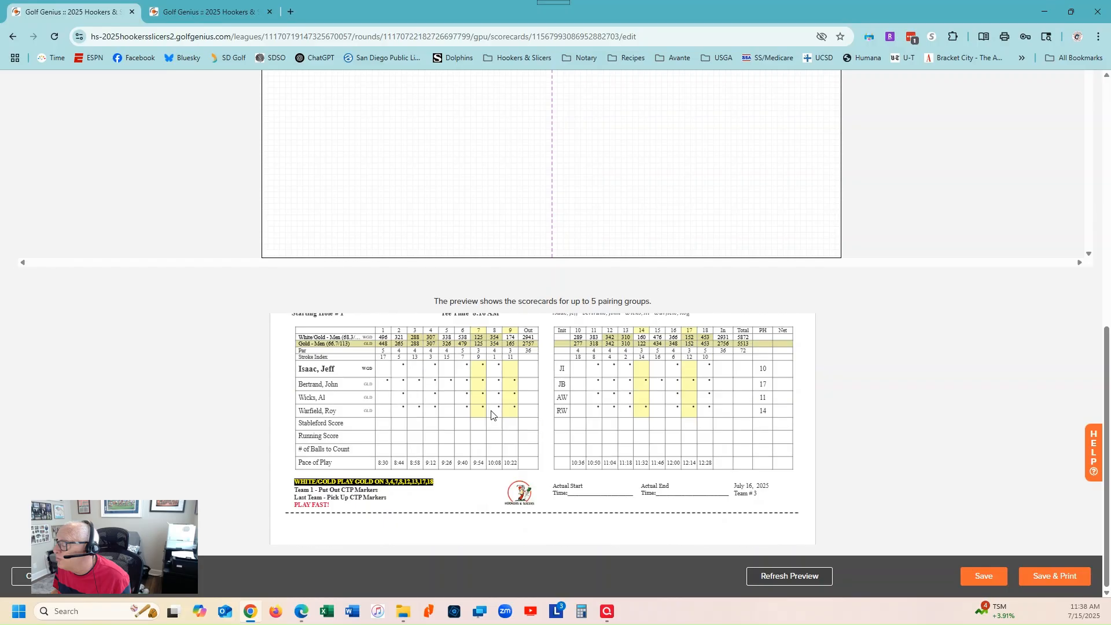
scroll(491, 414, "down", 4)
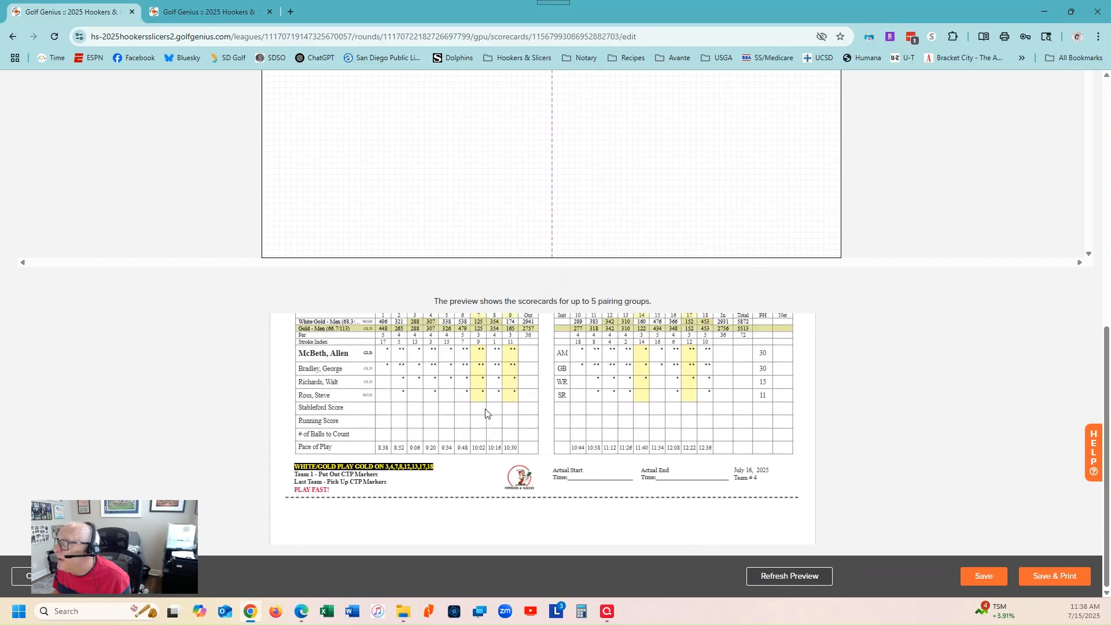
scroll(485, 413, "down", 4)
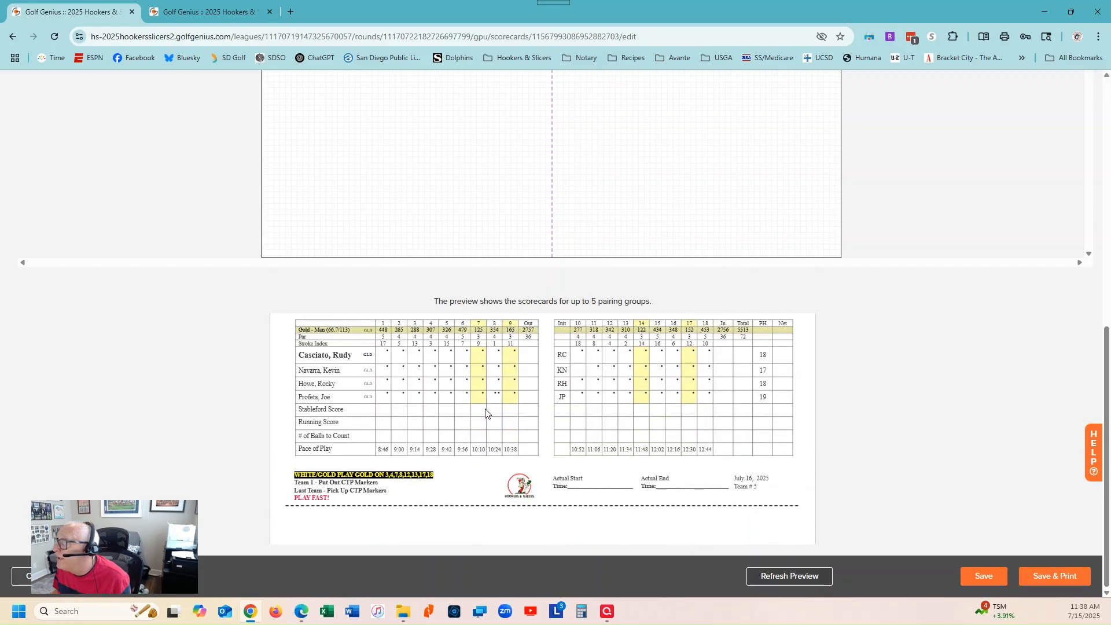
scroll(457, 393, "up", 1)
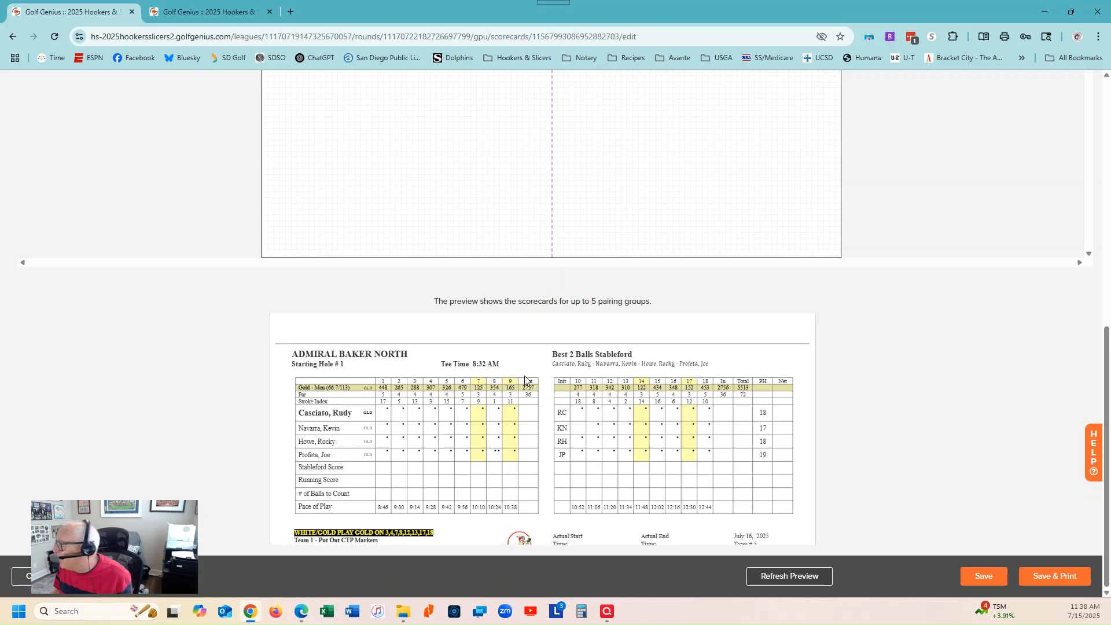
- Save the scorecards for printing with a 0.2-inch page top margin and open the generated PDF
left_click(1046, 577)
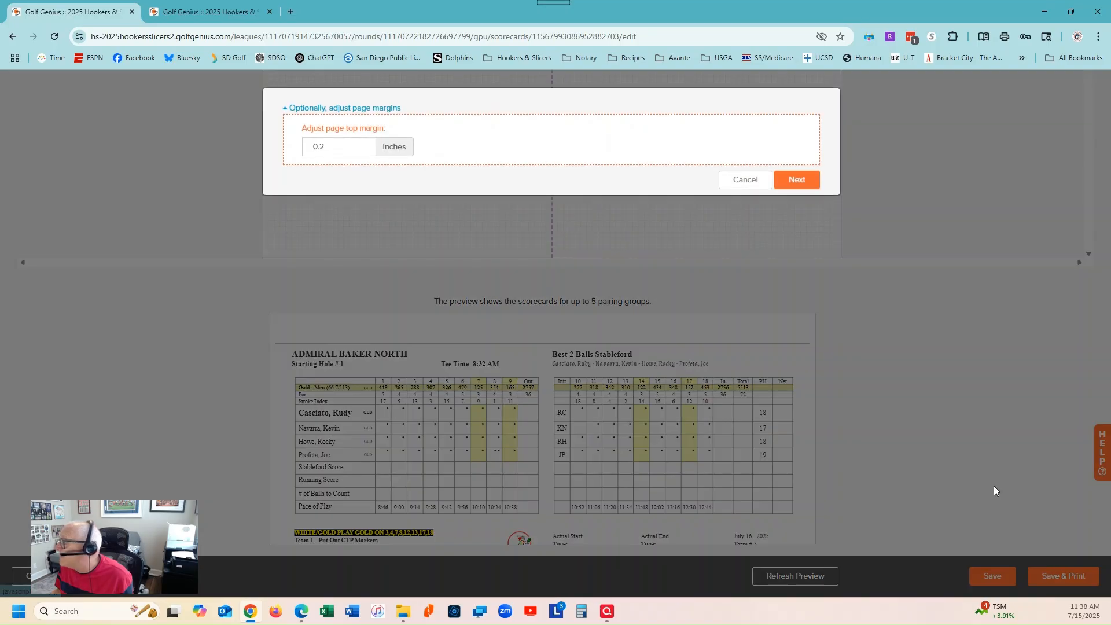
left_click(800, 180)
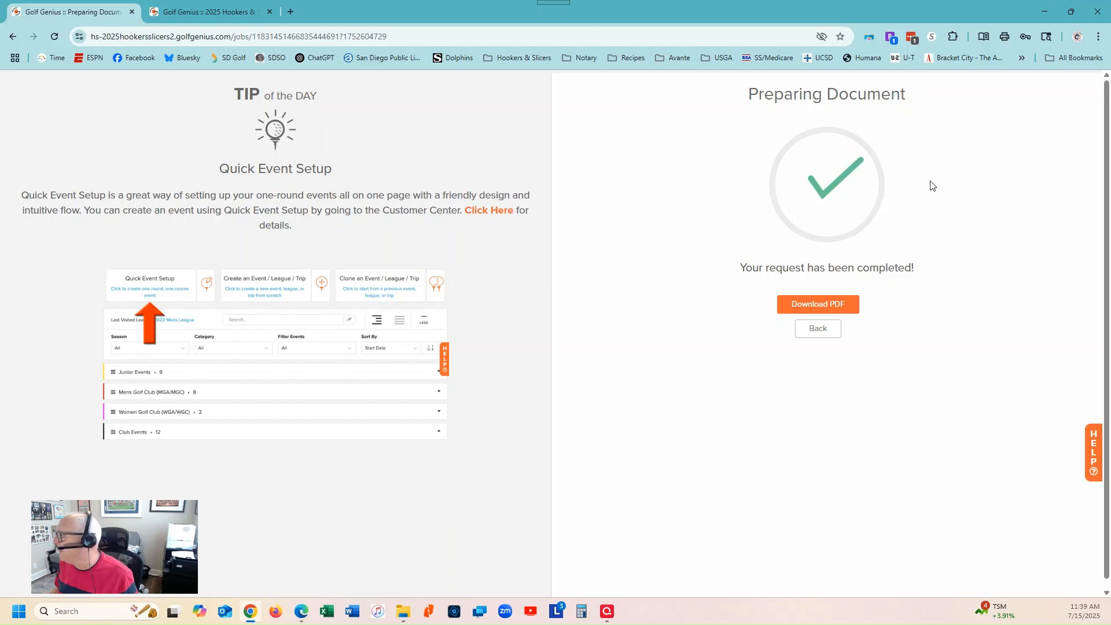
left_click(825, 305)
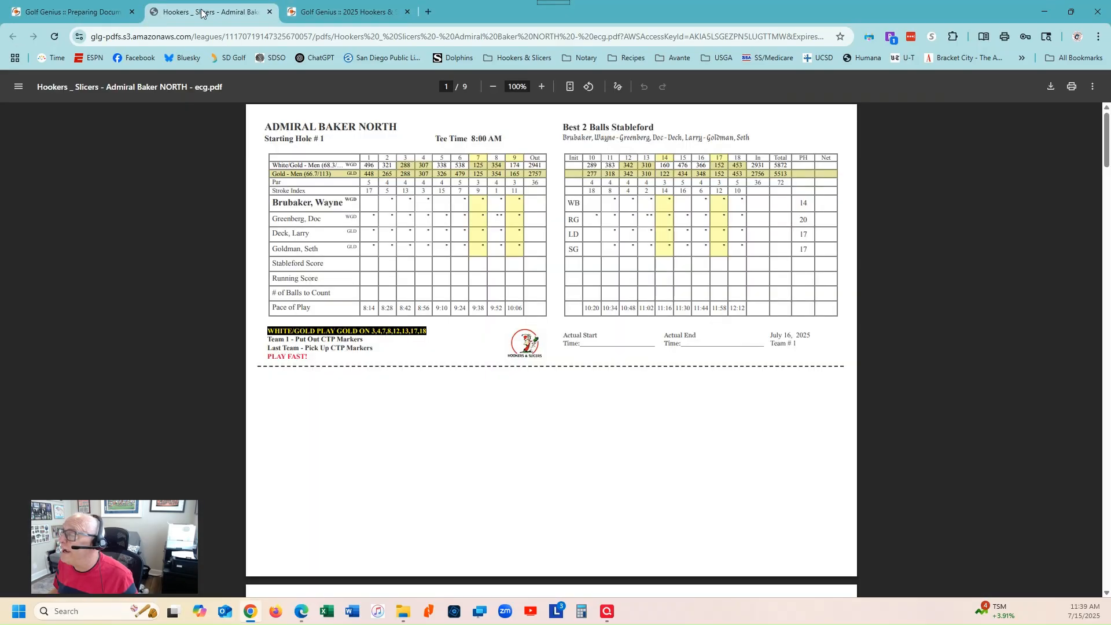
- Review the generated PDF's scorecards for the first five teams, including handicap dots, pace-of-play times and footer notes
scroll(516, 246, "down", 9)
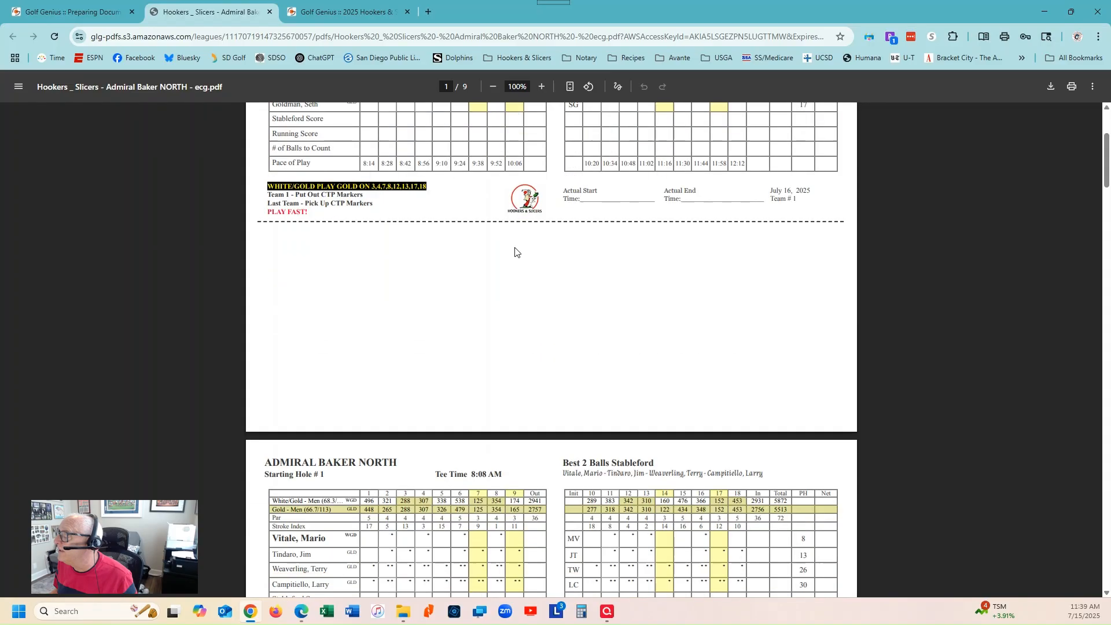
scroll(490, 253, "up", 5)
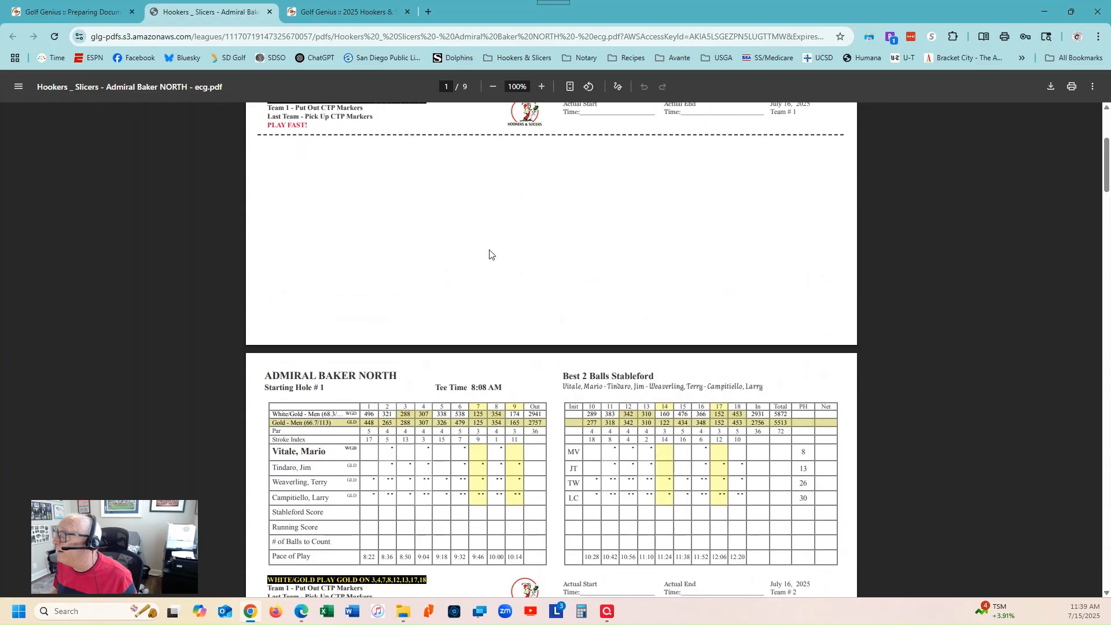
scroll(490, 253, "down", 12)
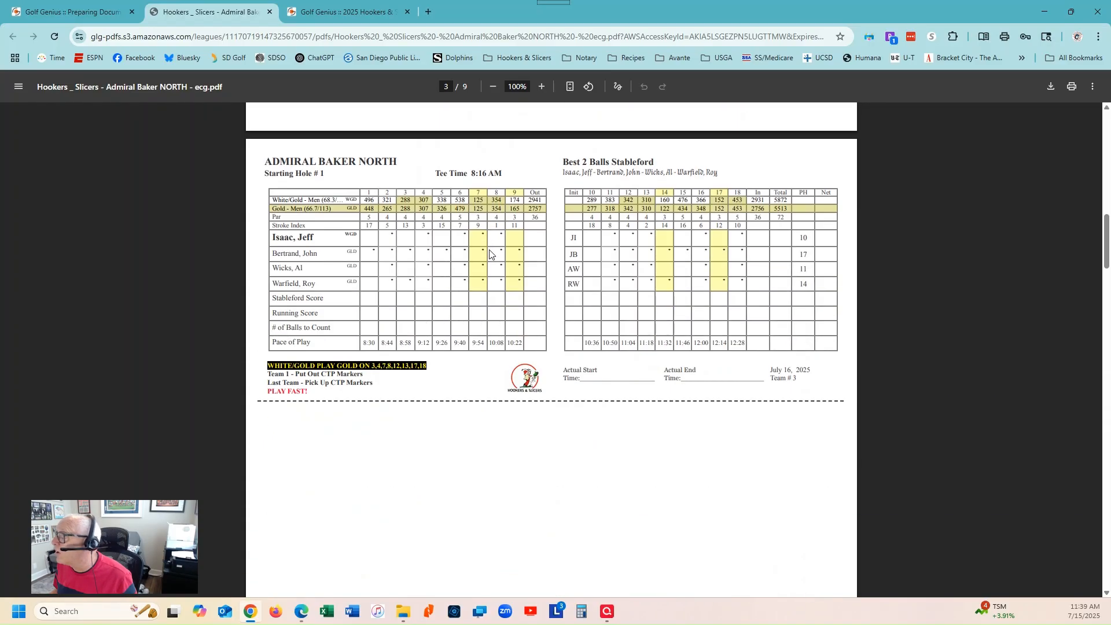
scroll(490, 253, "down", 8)
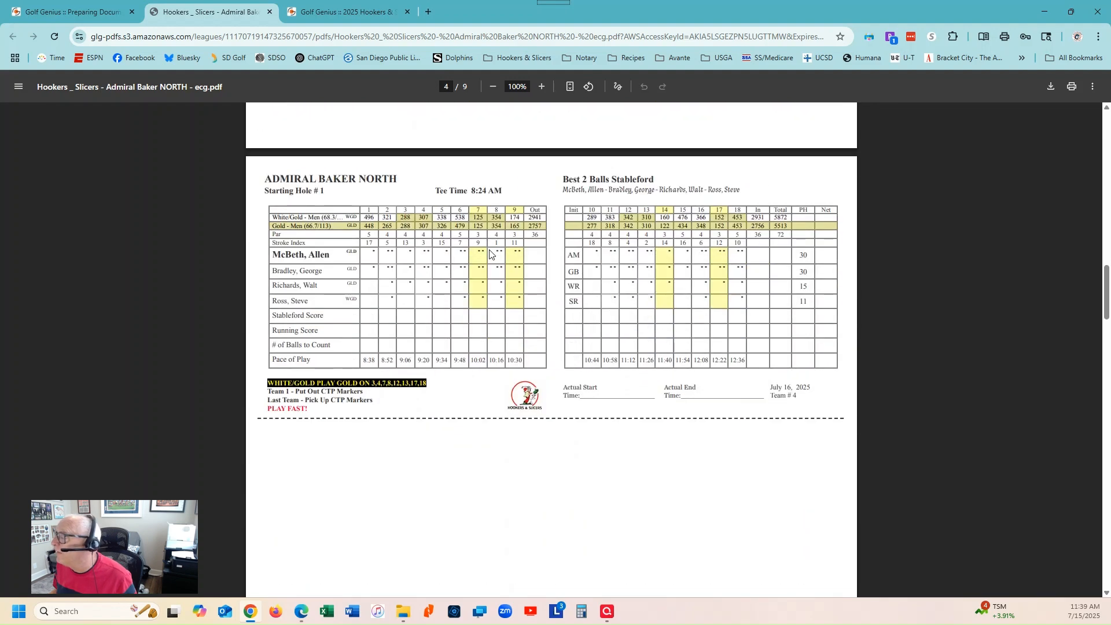
scroll(489, 253, "down", 4)
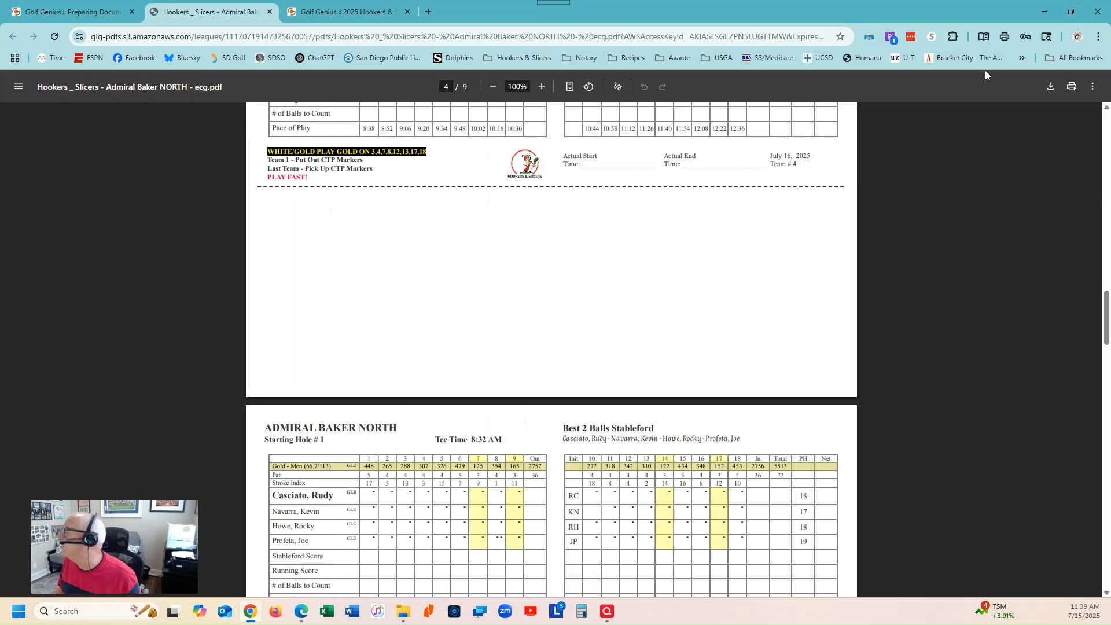
- Save the PDF over "Scorecards 20250716 - Admiral Baker NORTH.pdf" in the 20250716 - Adm Baker North folder and check that folder in File Explorer
left_click(1051, 87)
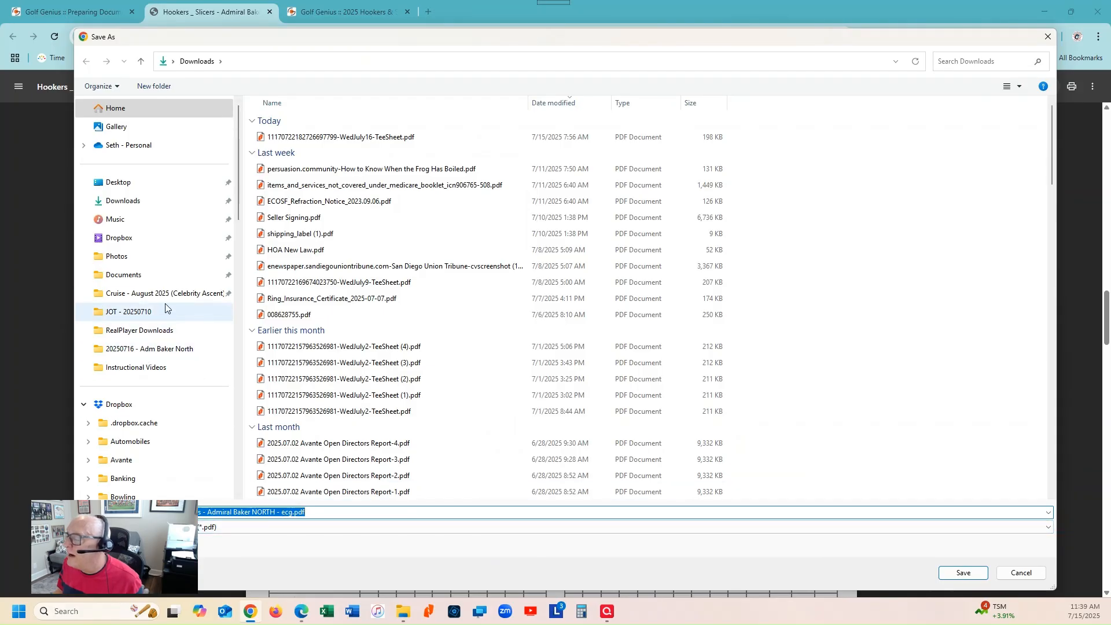
left_click(146, 349)
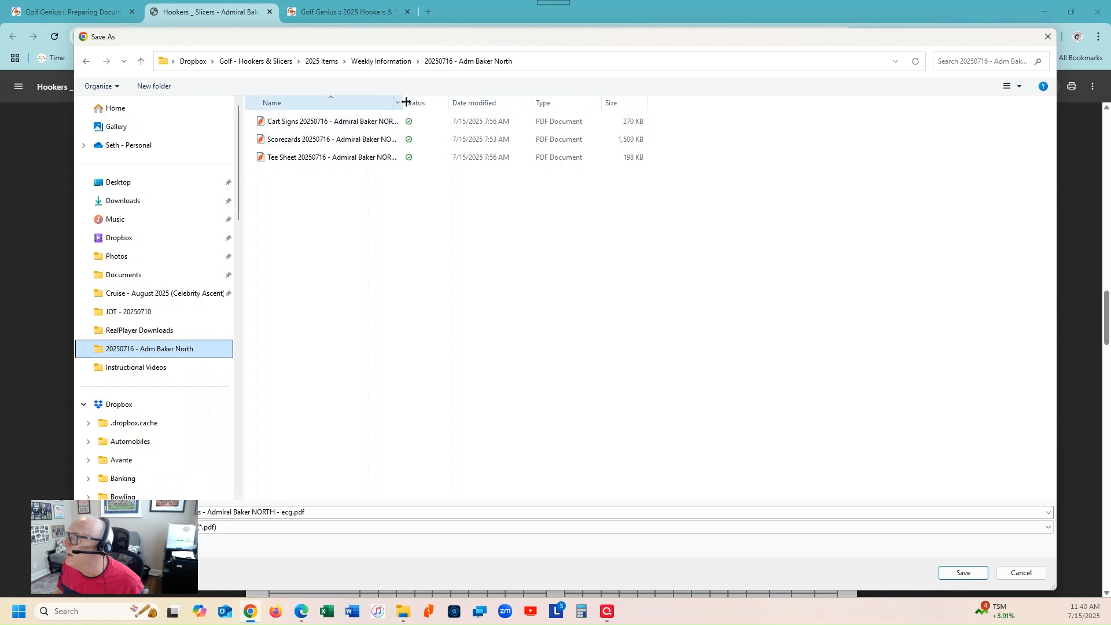
left_click_drag(406, 101, 446, 109)
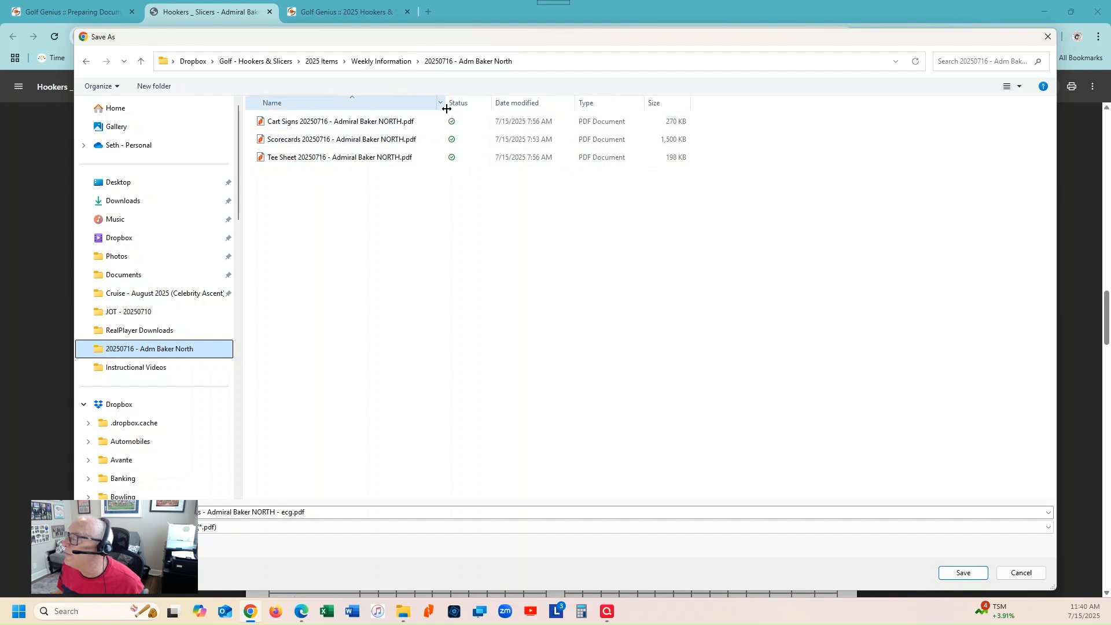
double_click(352, 138)
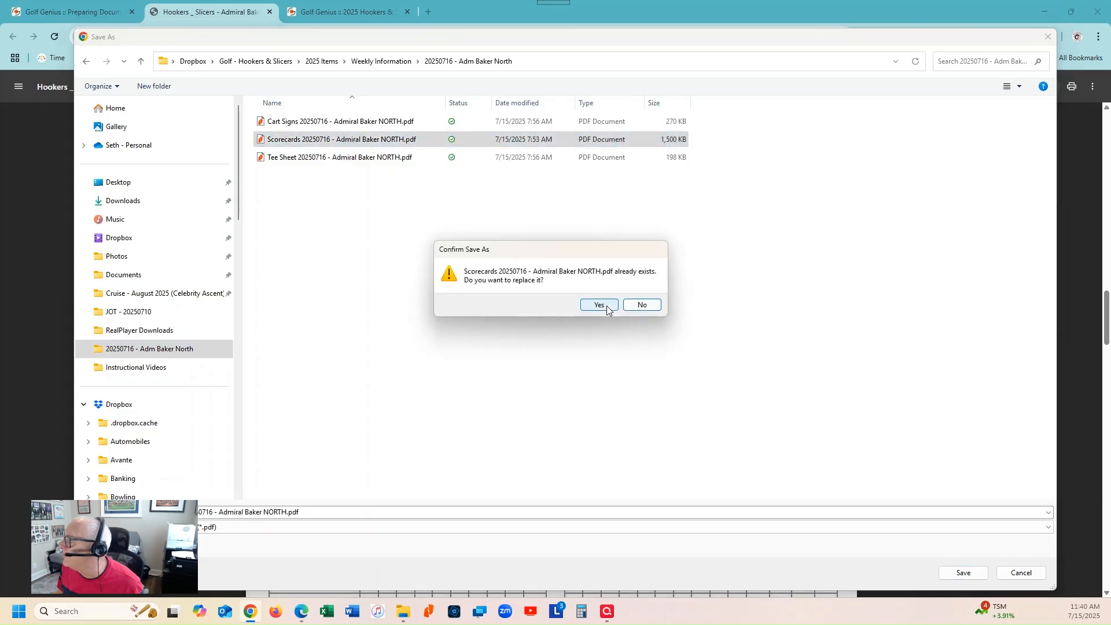
left_click(599, 305)
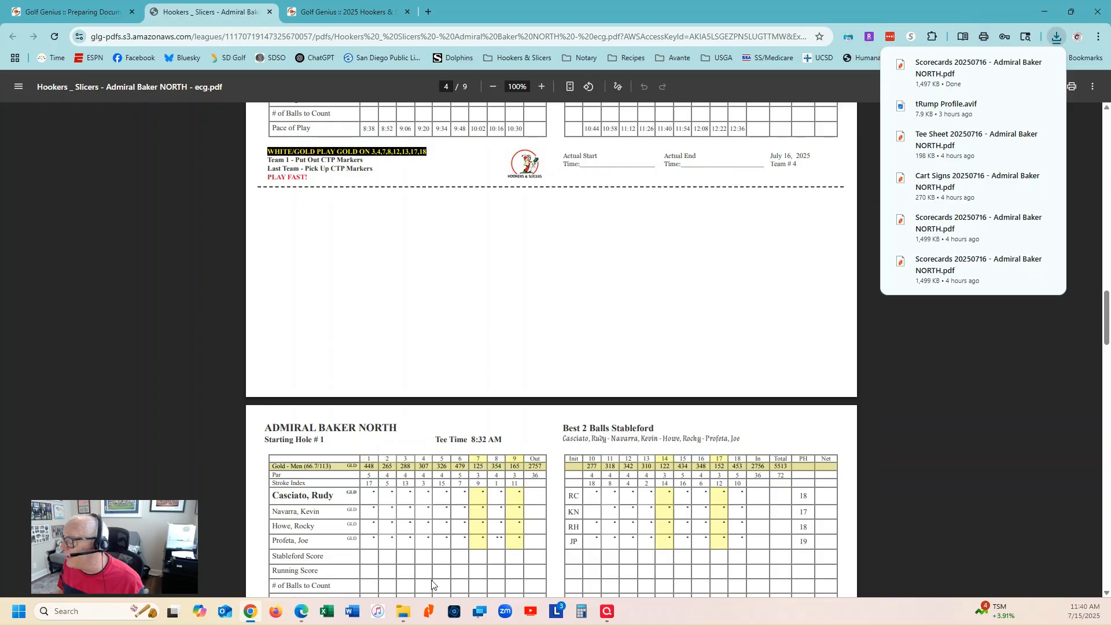
mouse_move(404, 618)
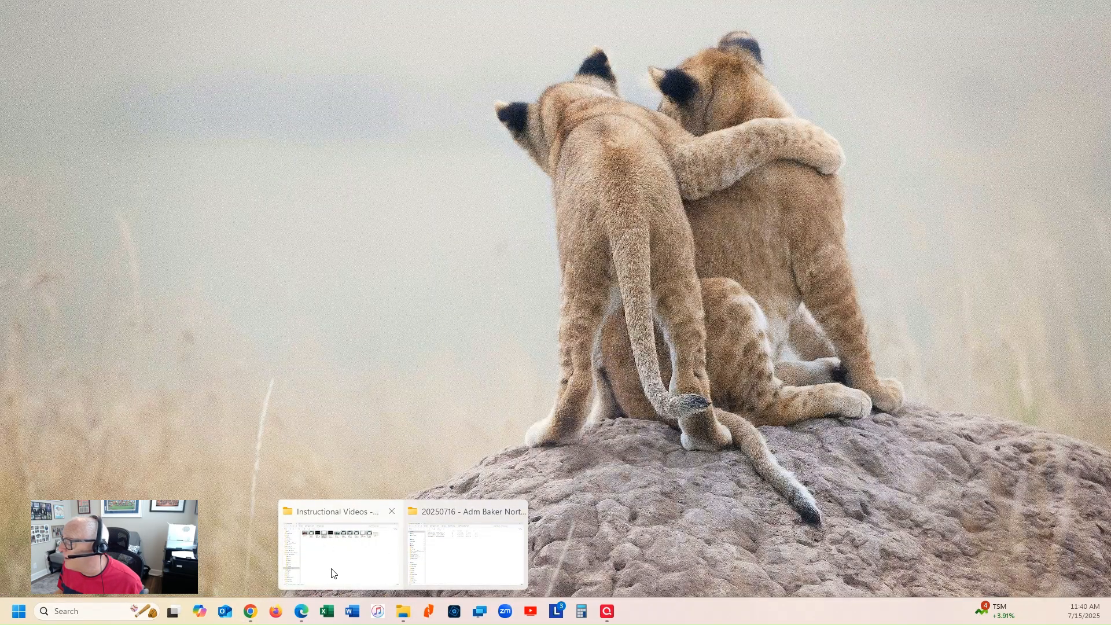
left_click(466, 552)
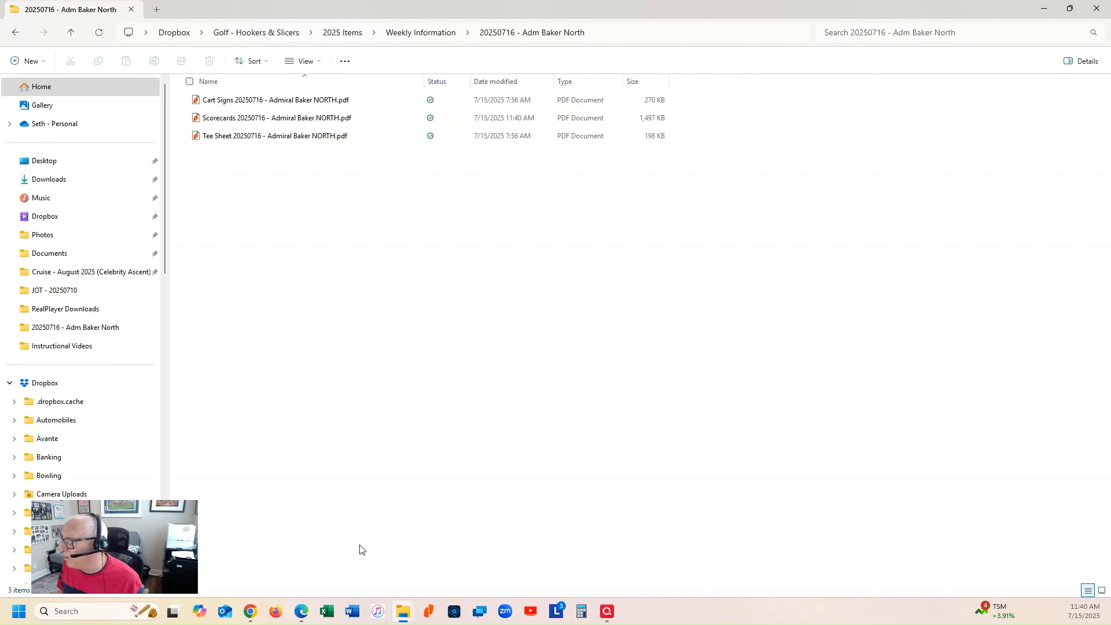
- Switch back to Golf Genius in Chrome, select the July 2 Steele Canyon round and open its scorecard printing page
mouse_move(247, 612)
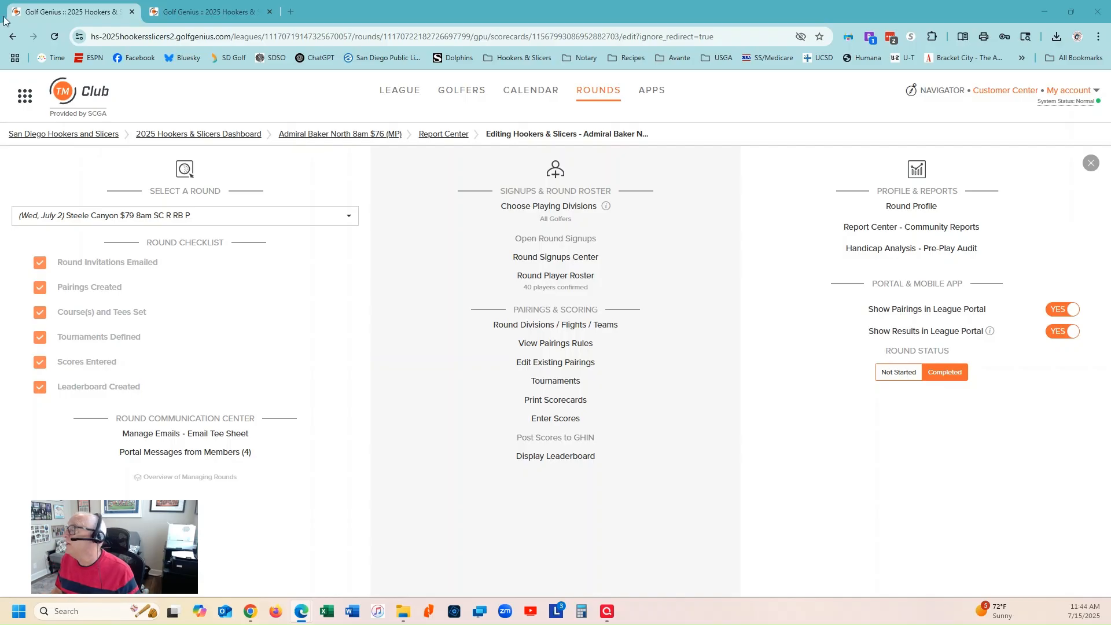
left_click(590, 94)
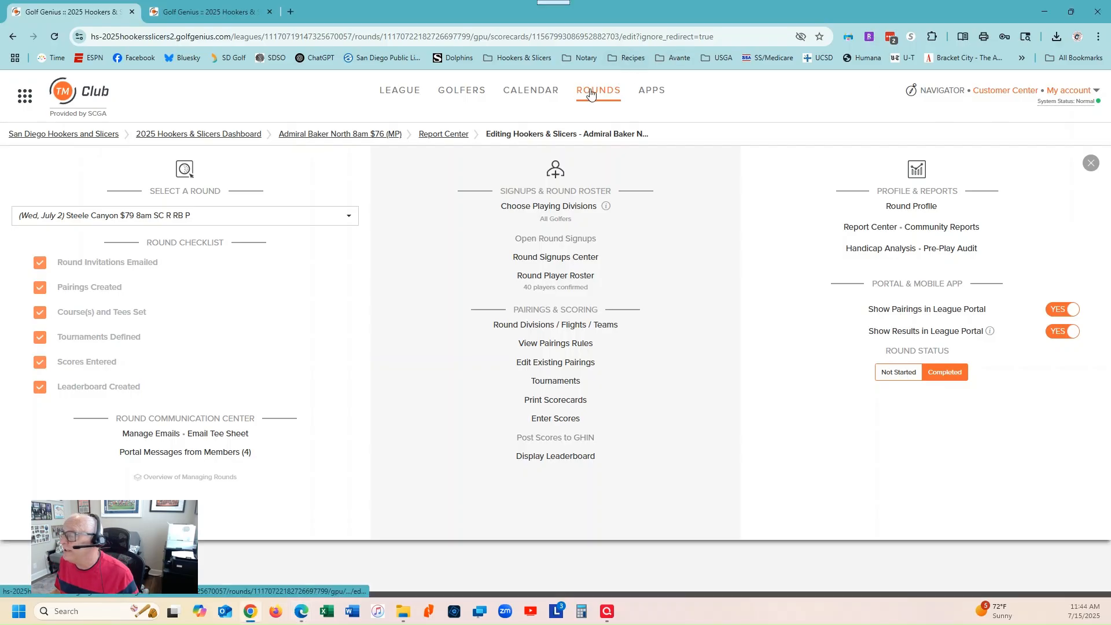
left_click(591, 94)
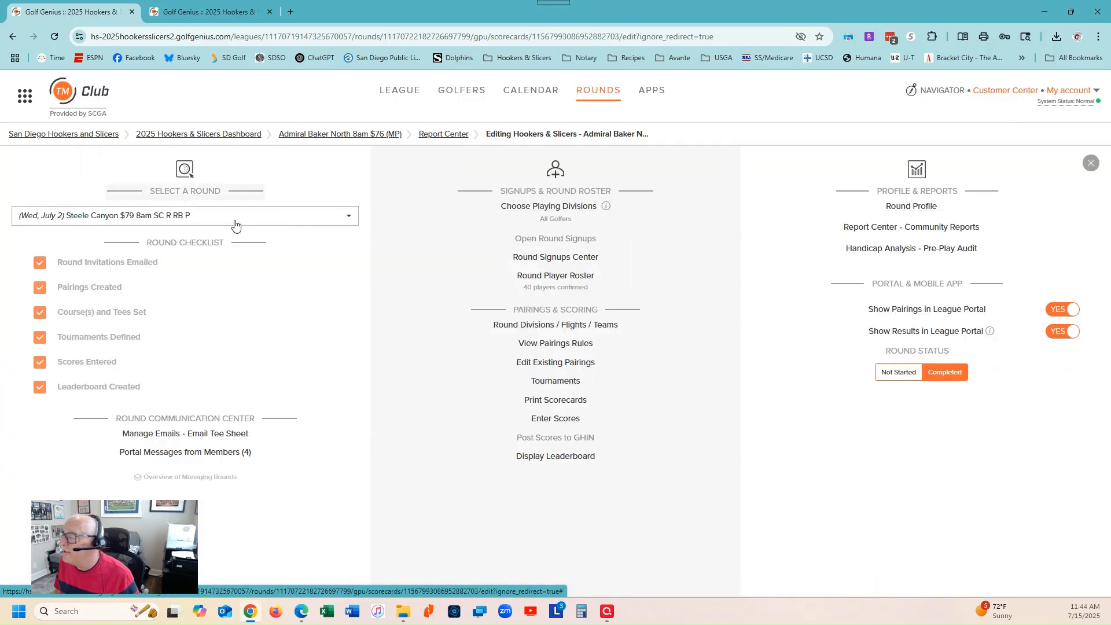
left_click(218, 224)
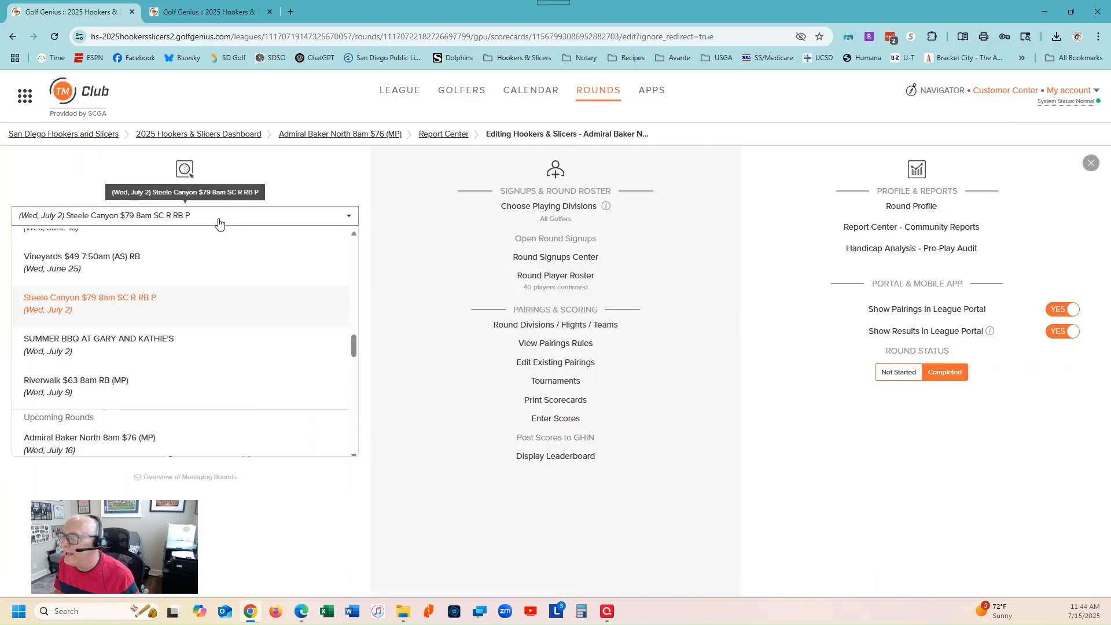
left_click(115, 305)
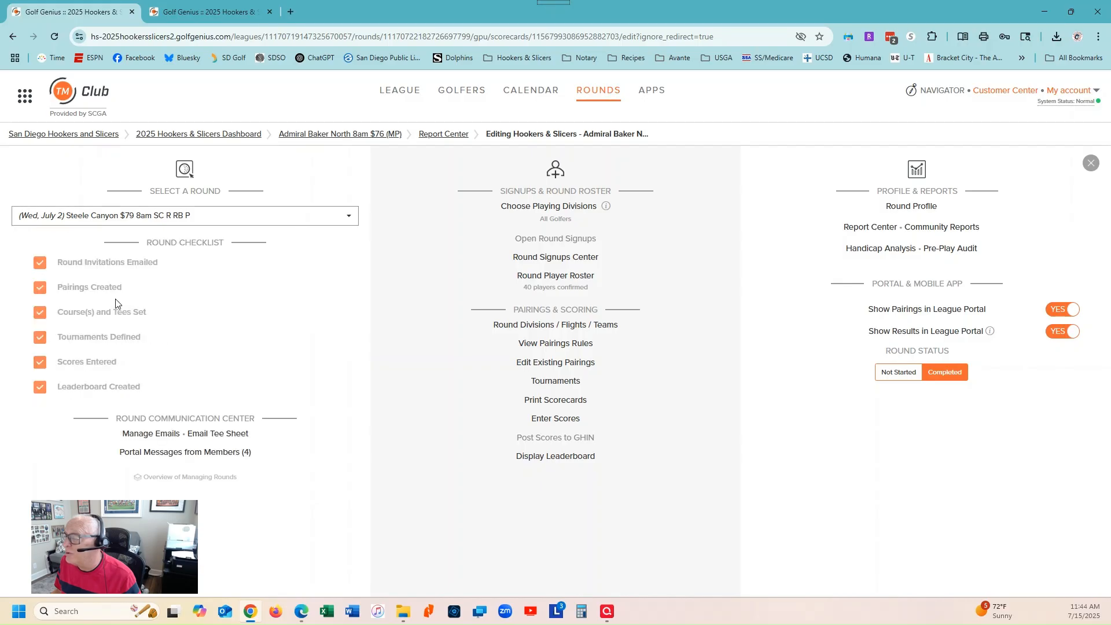
left_click(544, 401)
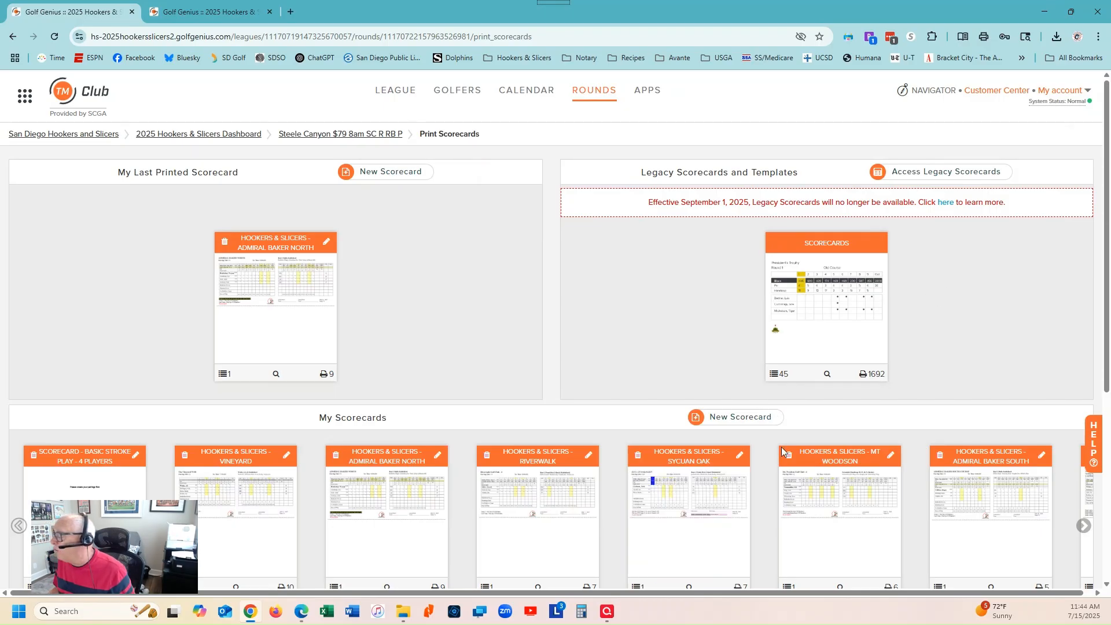
- Open the Hookers & Slicers Steele Ranch/Vineyard scorecard for editing with Scramble Handicap 20-15-10-5 (Stroke) as its tournament
scroll(772, 459, "down", 2)
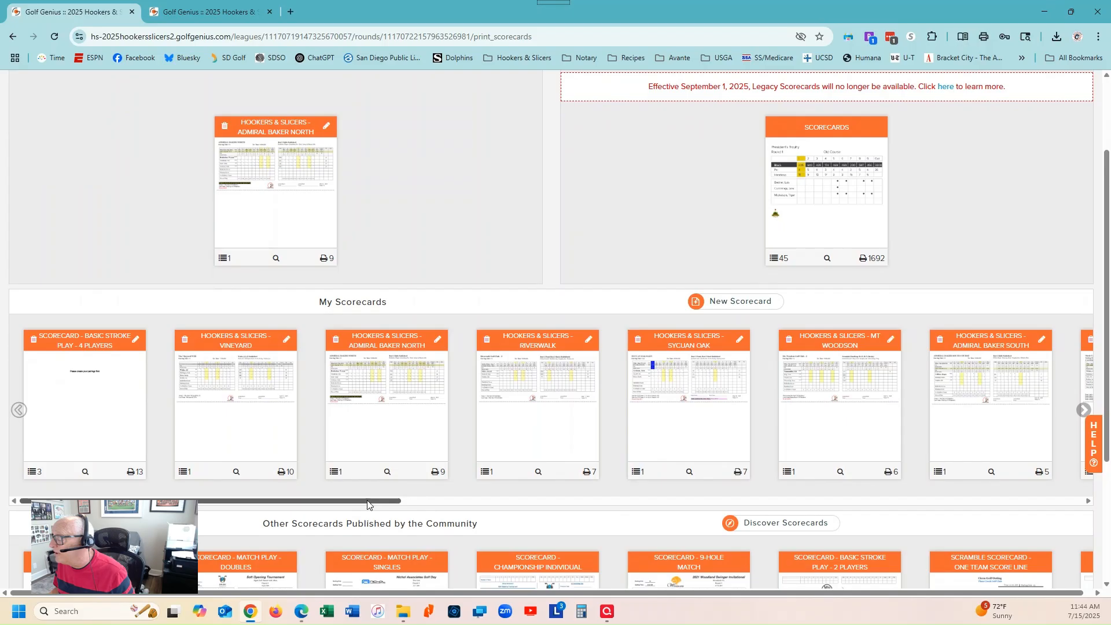
left_click_drag(376, 501, 783, 537)
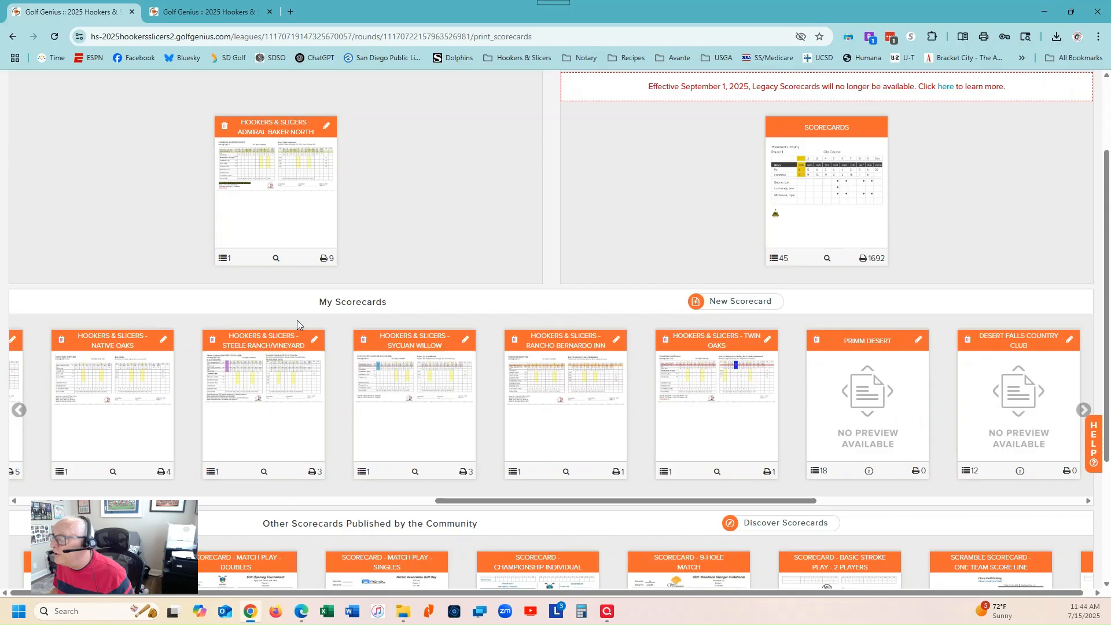
mouse_move(281, 347)
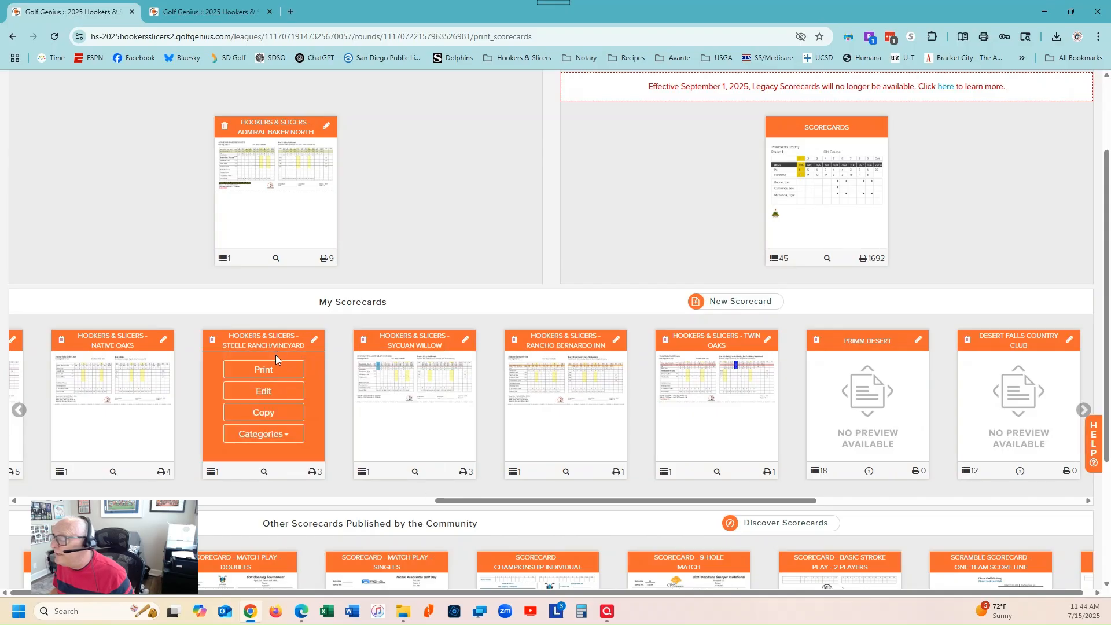
left_click(264, 392)
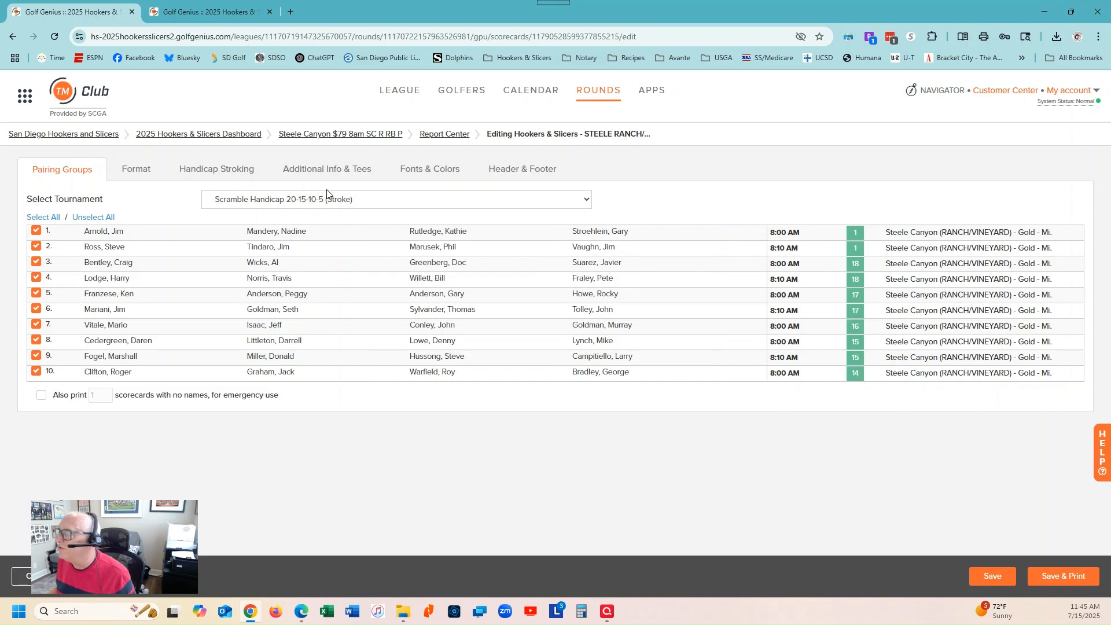
left_click(336, 202)
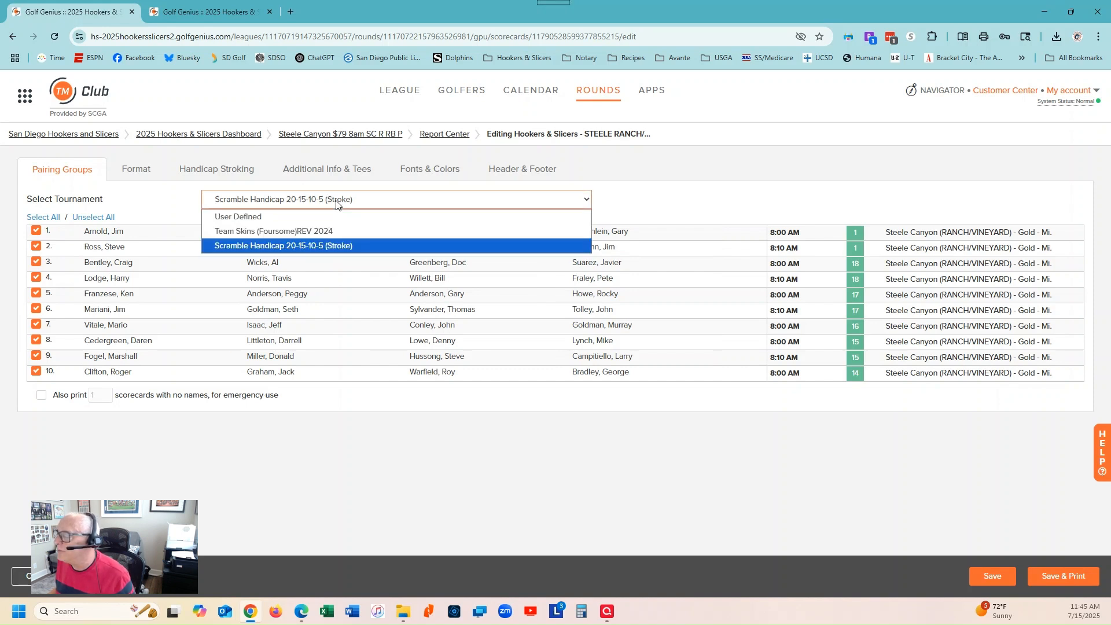
left_click(339, 247)
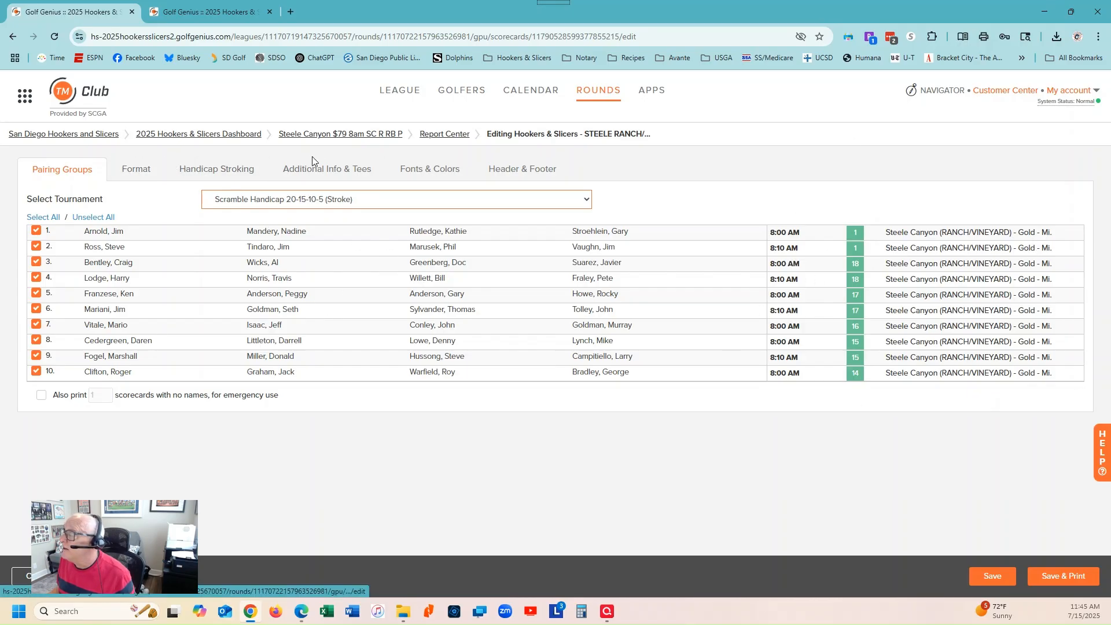
- Review the additional info and tee rows, open the footer's CTP marker text for editing and apply it as written
left_click(329, 174)
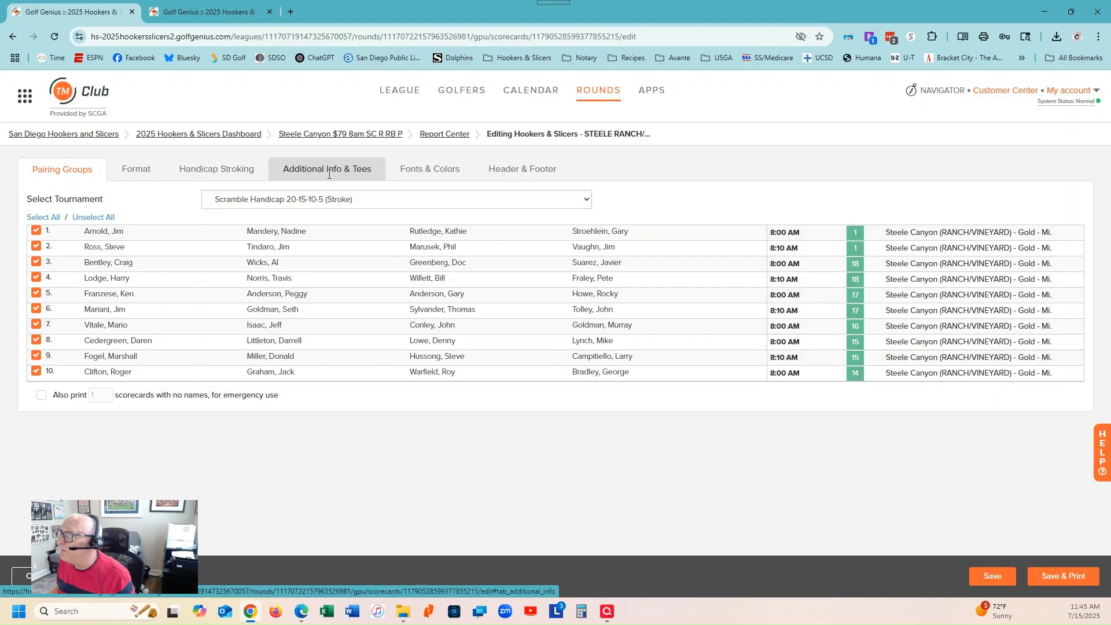
scroll(197, 374, "down", 4)
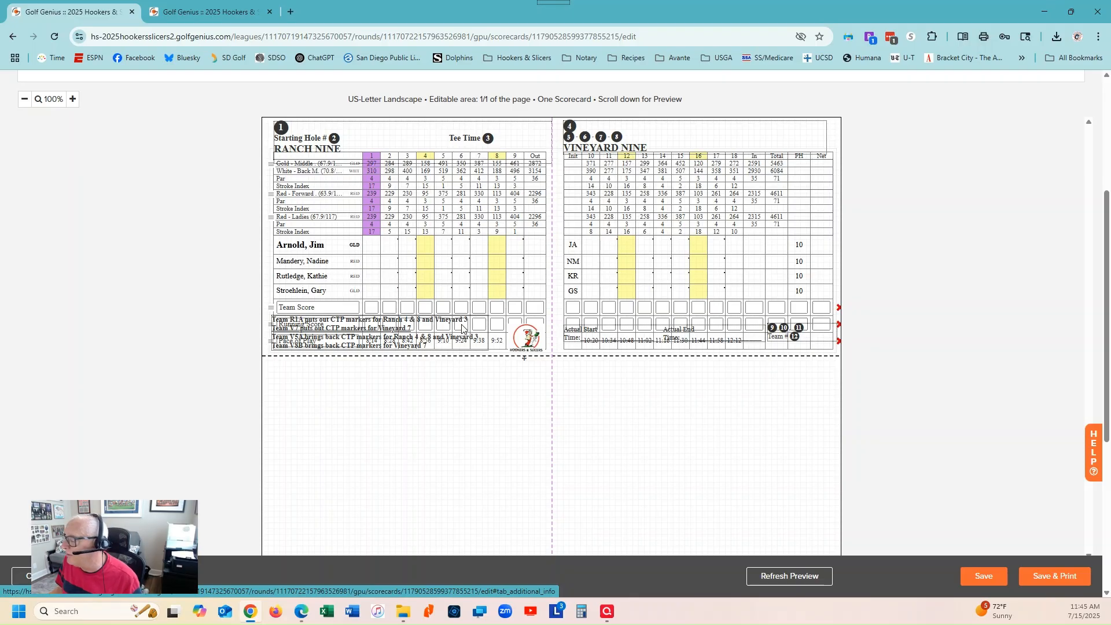
double_click(349, 331)
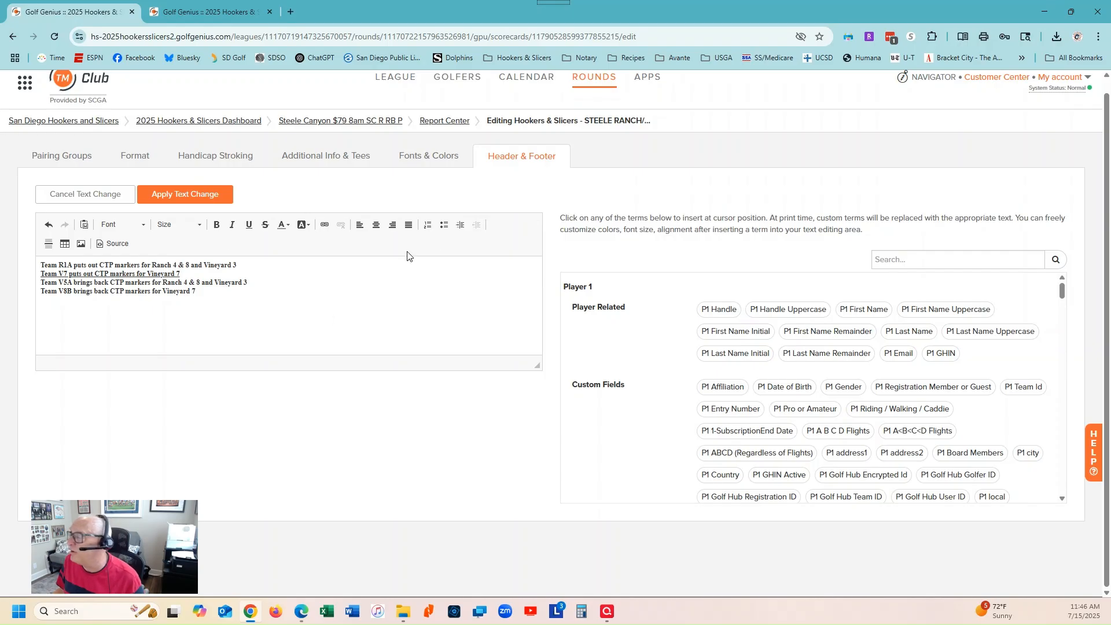
left_click(198, 194)
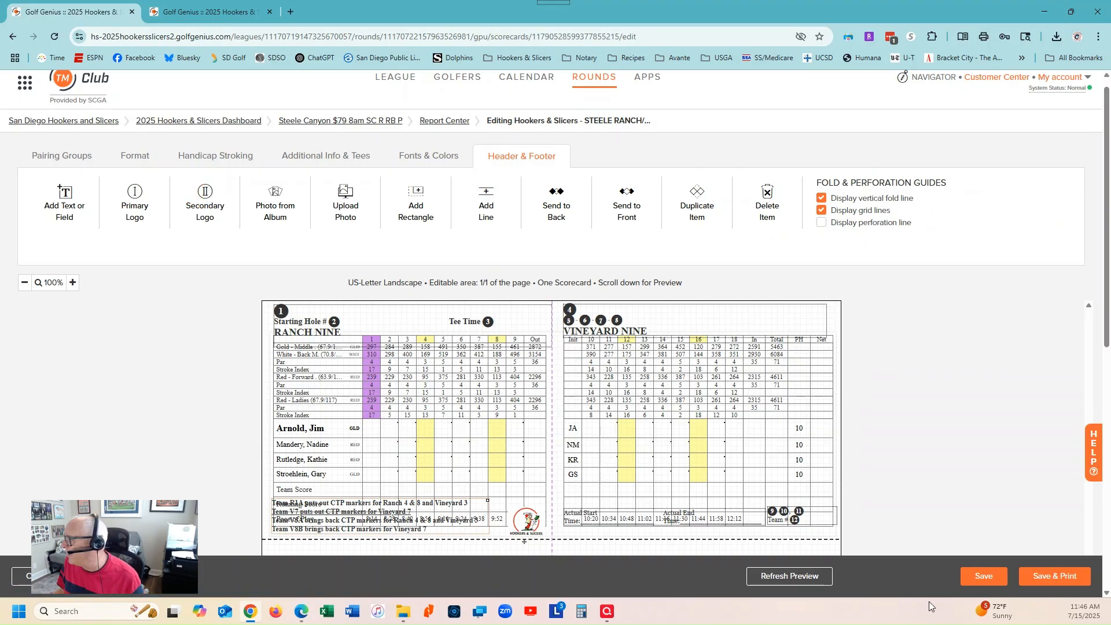
- Refresh the Steele Ranch/Vineyard scorecard preview and examine the pairing groups' scorecards
left_click(792, 577)
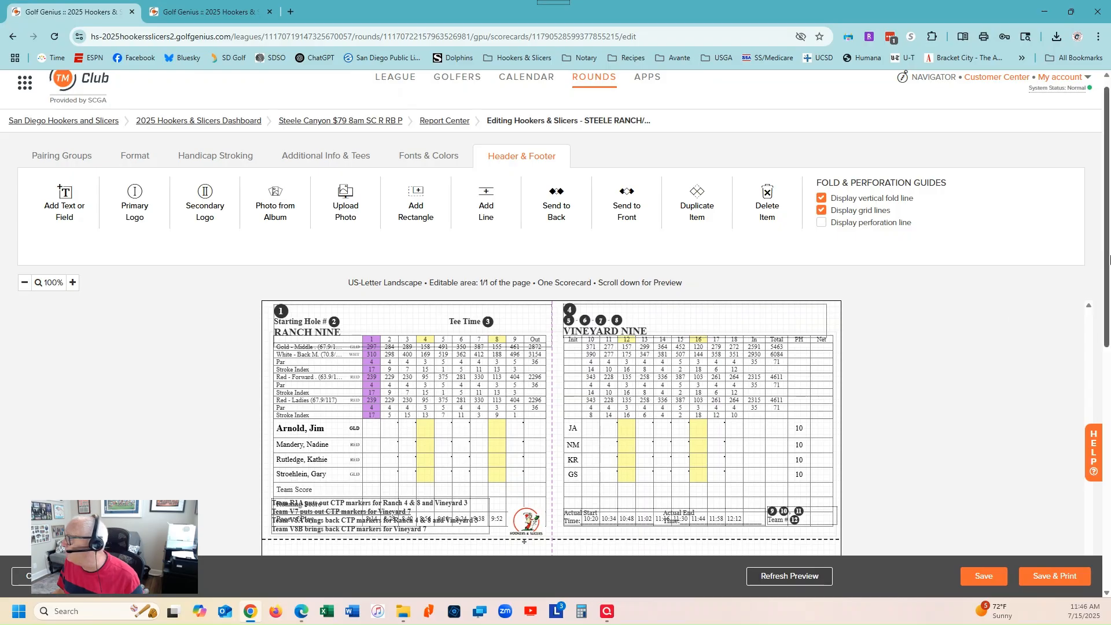
scroll(760, 457, "down", 1)
scroll(760, 456, "down", 8)
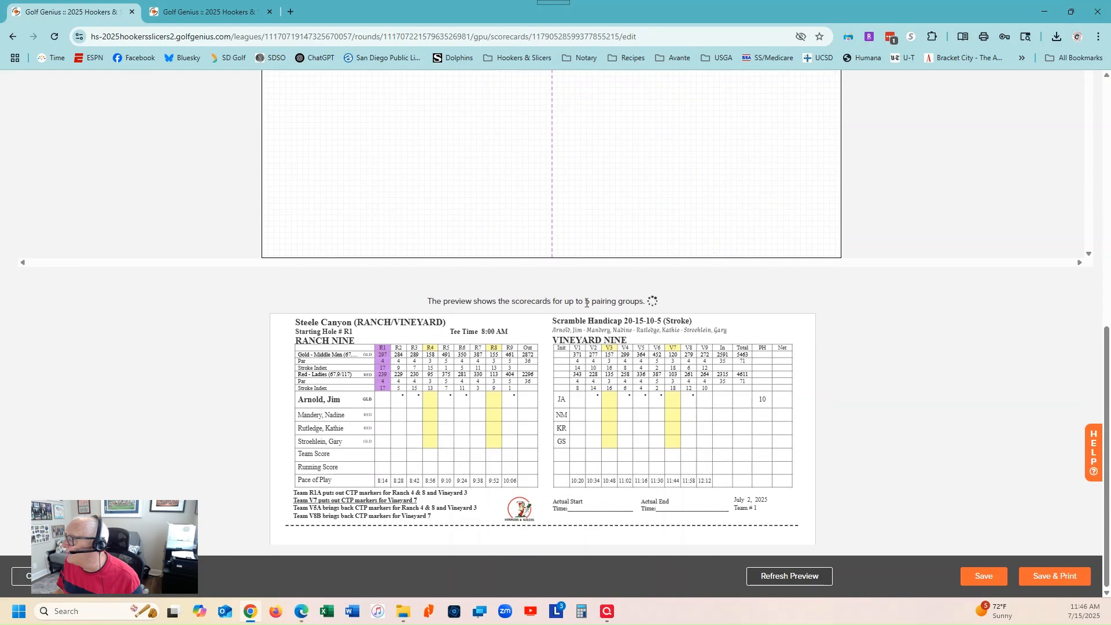